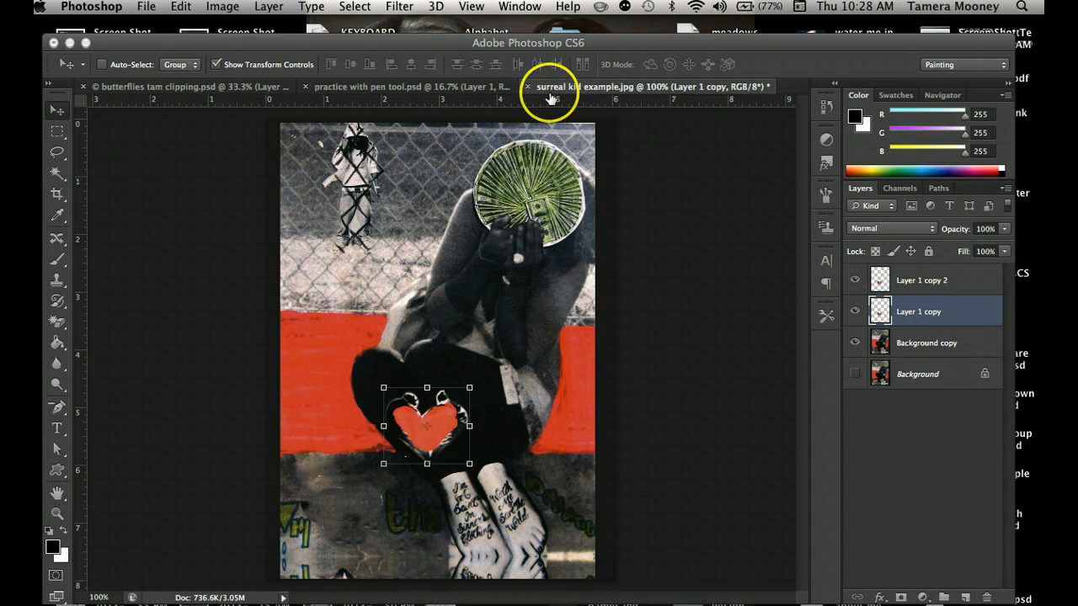
- Apply a Gaussian Blur with a 3.5-pixel radius to Layer 1 copy
left_click(396, 7)
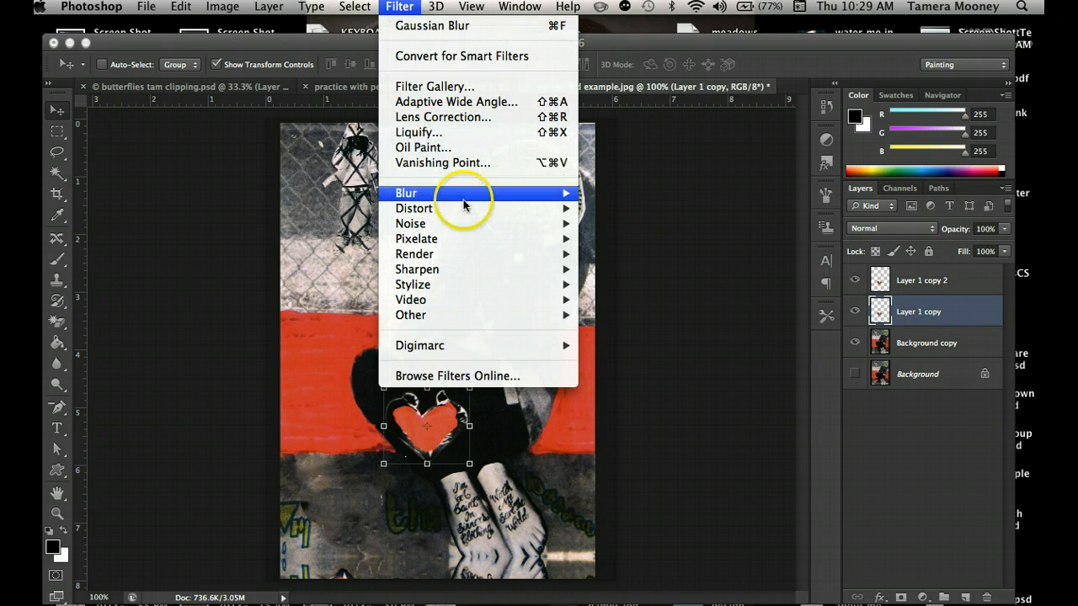
mouse_move(476, 195)
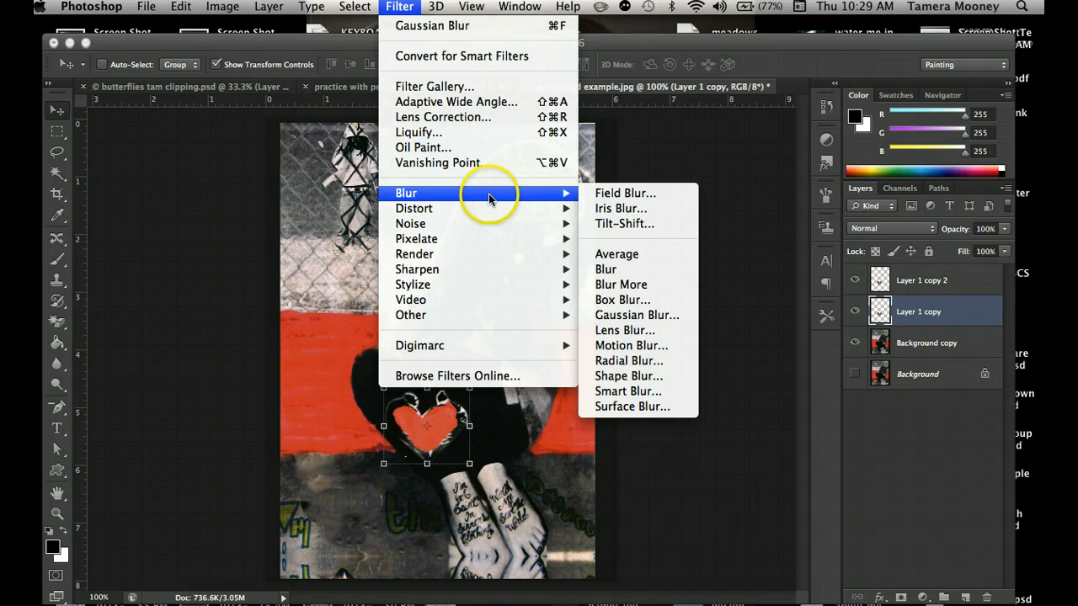
left_click(623, 318)
left_click_drag(449, 320, 477, 305)
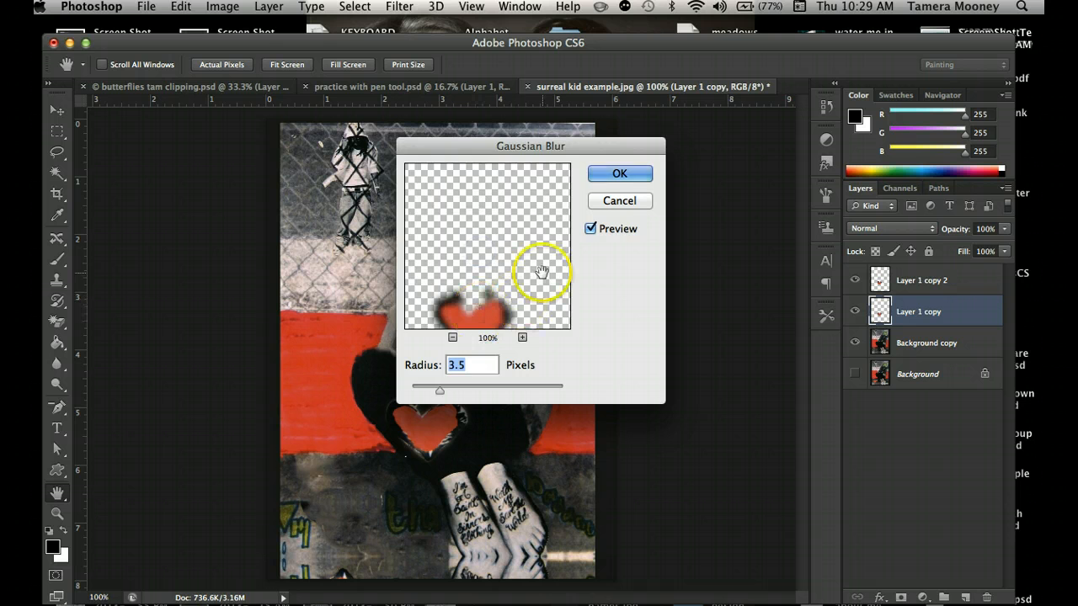
left_click(595, 173)
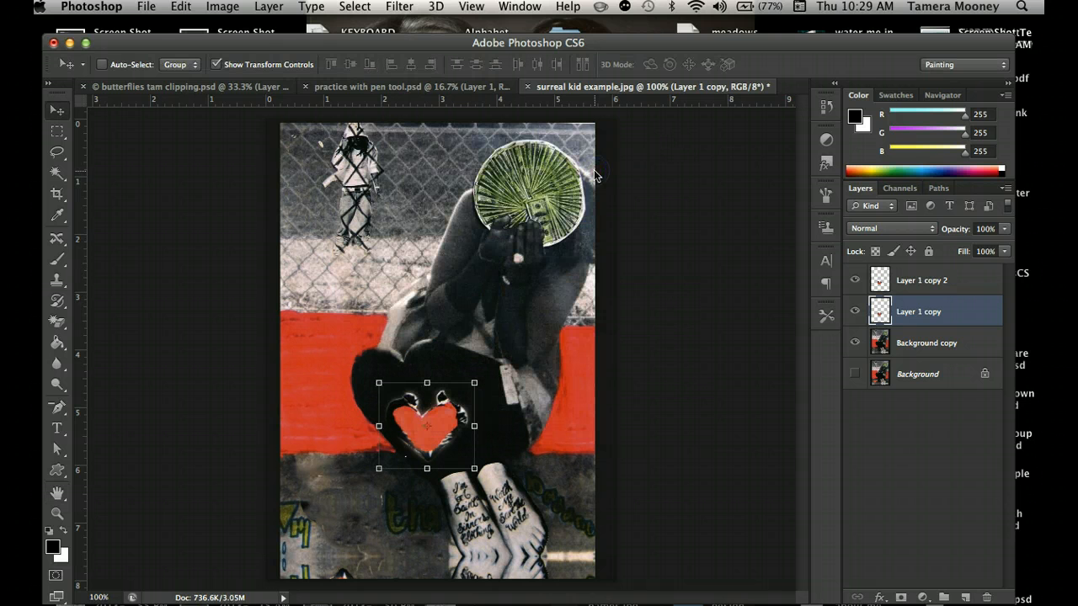
- Compare the hands-and-heart artwork with Layer 1 copy 2 and Layer 1 copy each hidden and shown, including up close
left_click(855, 281)
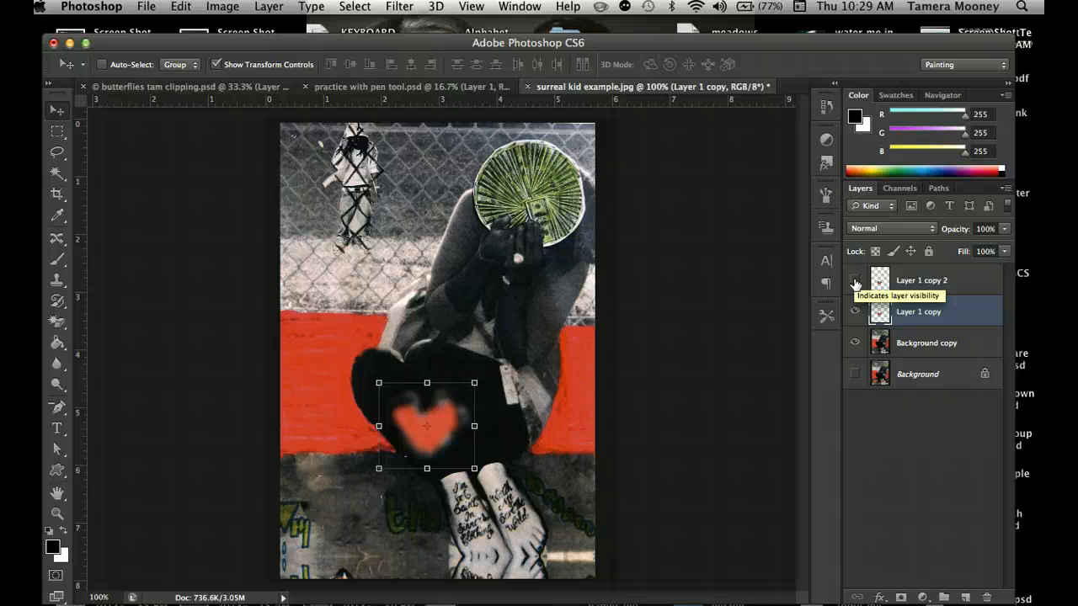
left_click(855, 281)
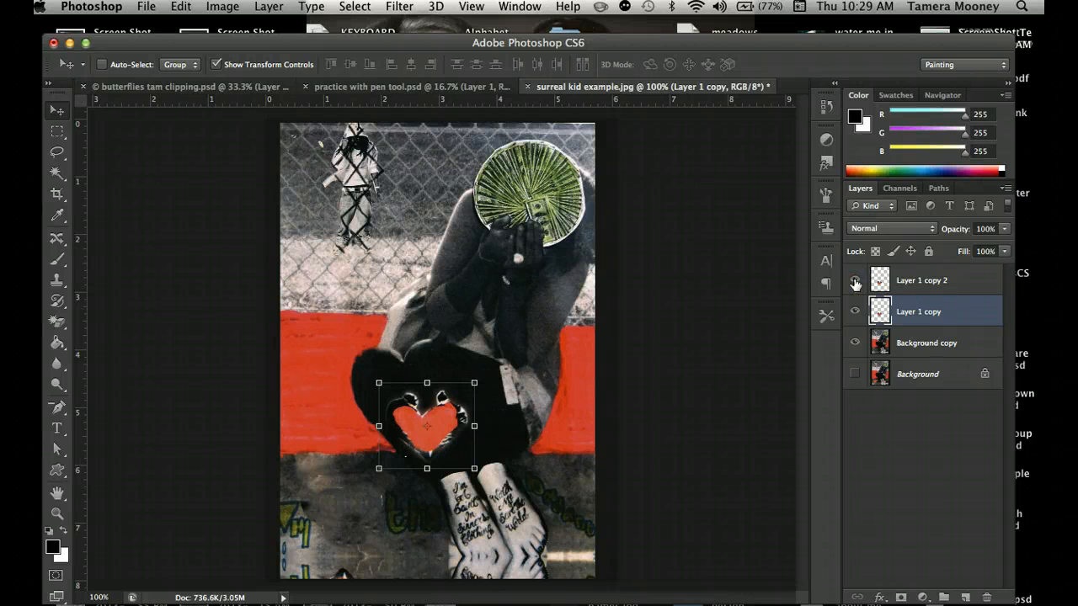
left_click(855, 312)
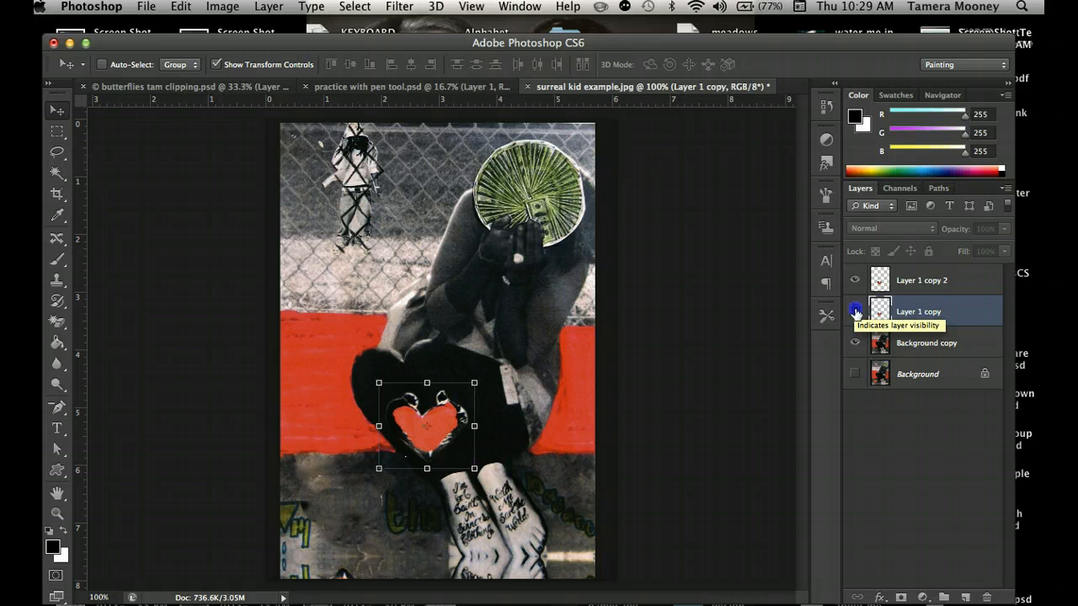
left_click(855, 311)
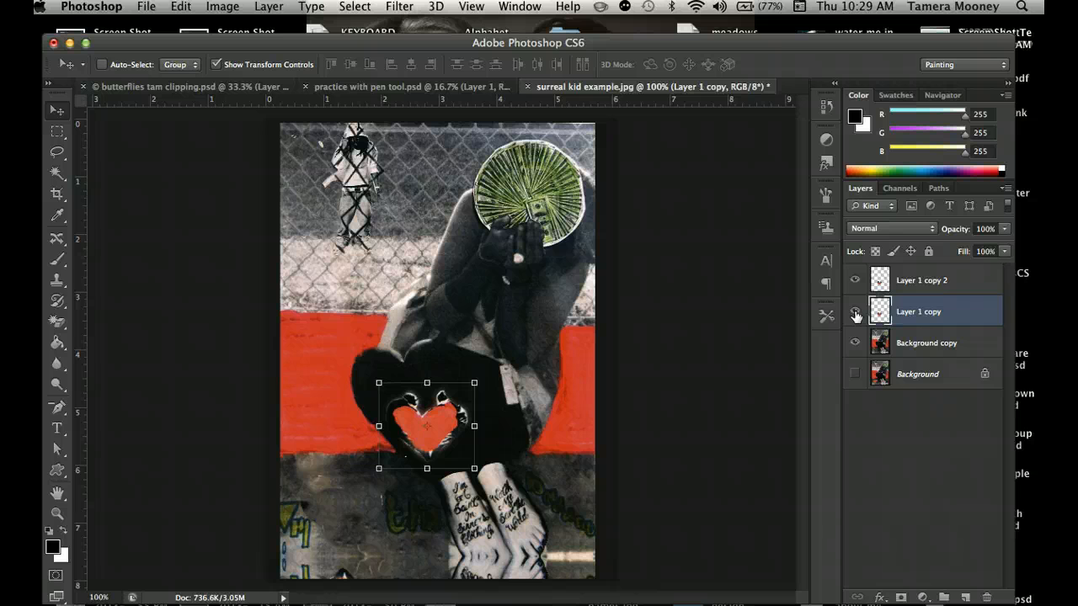
left_click(517, 455)
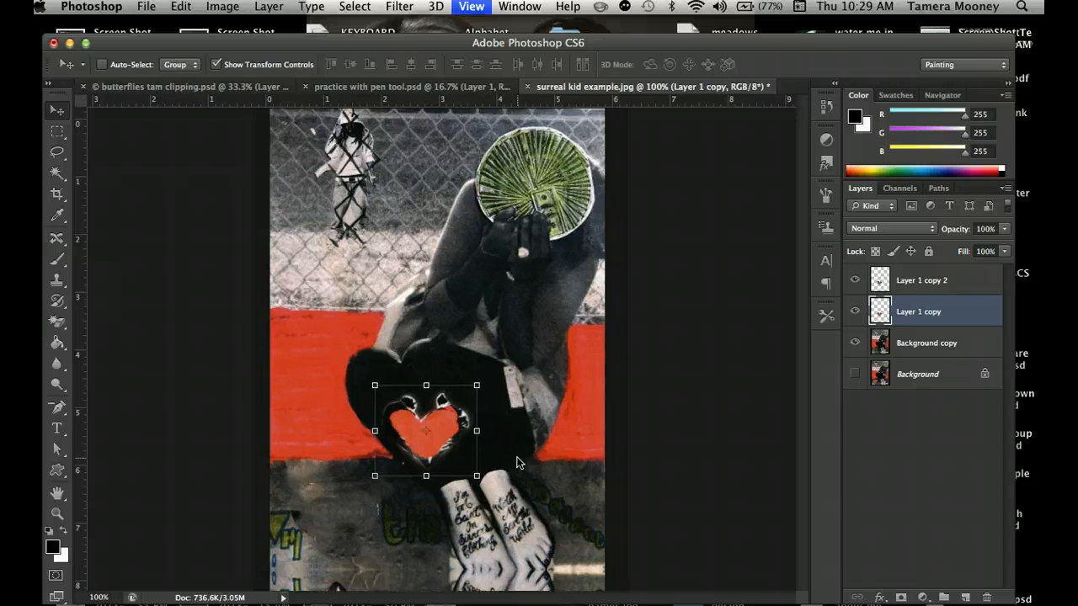
key("super+equal")
key("super+minus")
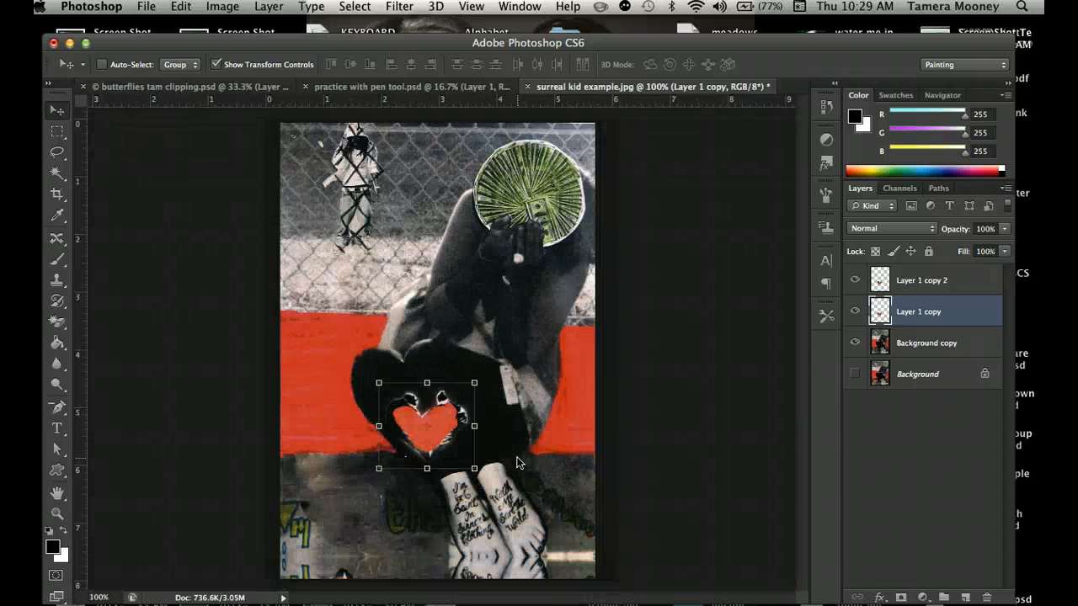
key("super+equal")
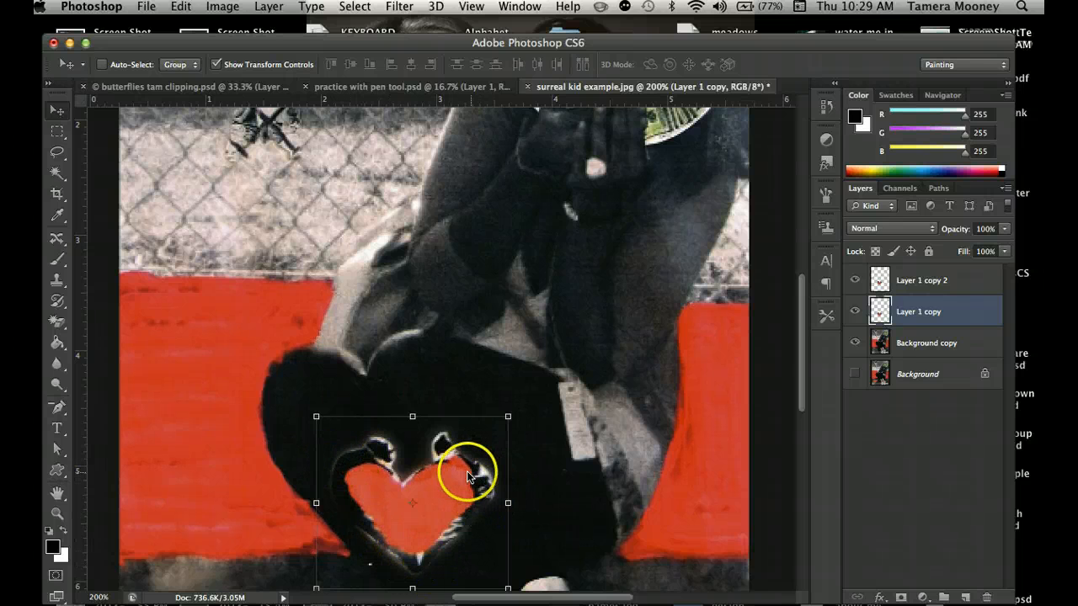
left_click(855, 312)
- Burn the light edges around the hands and red heart on Layer 1 copy 2, using the Midtones range at 100% exposure
left_click(923, 280)
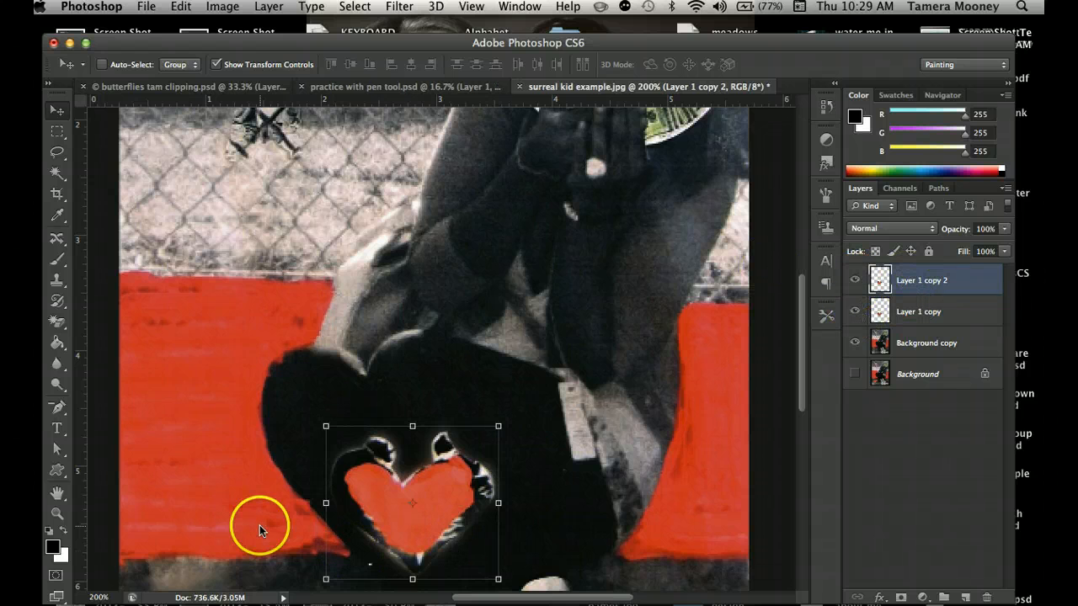
left_click(57, 364)
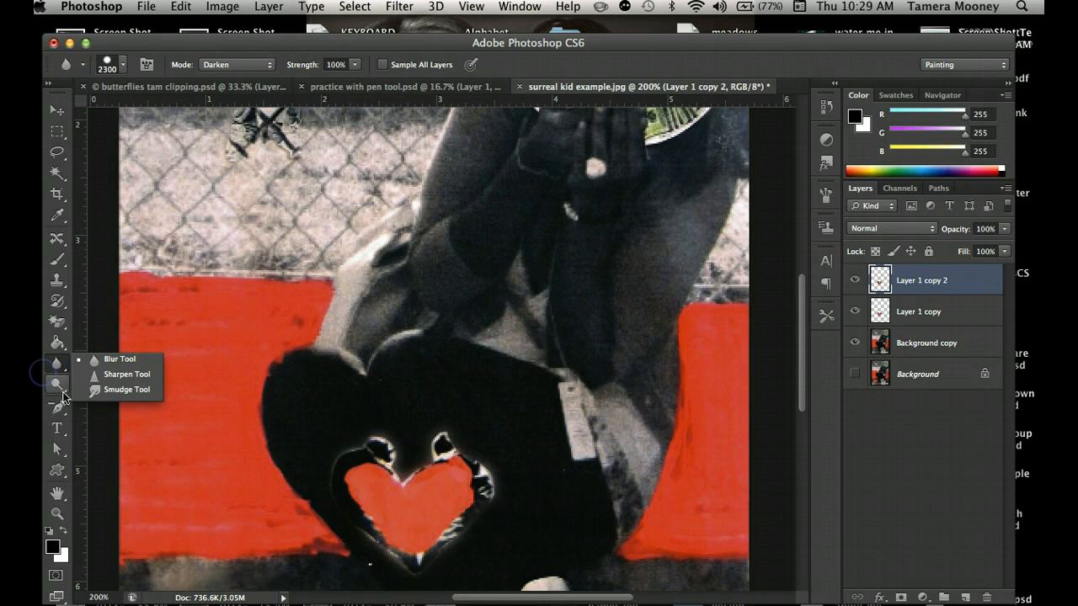
left_click(58, 388)
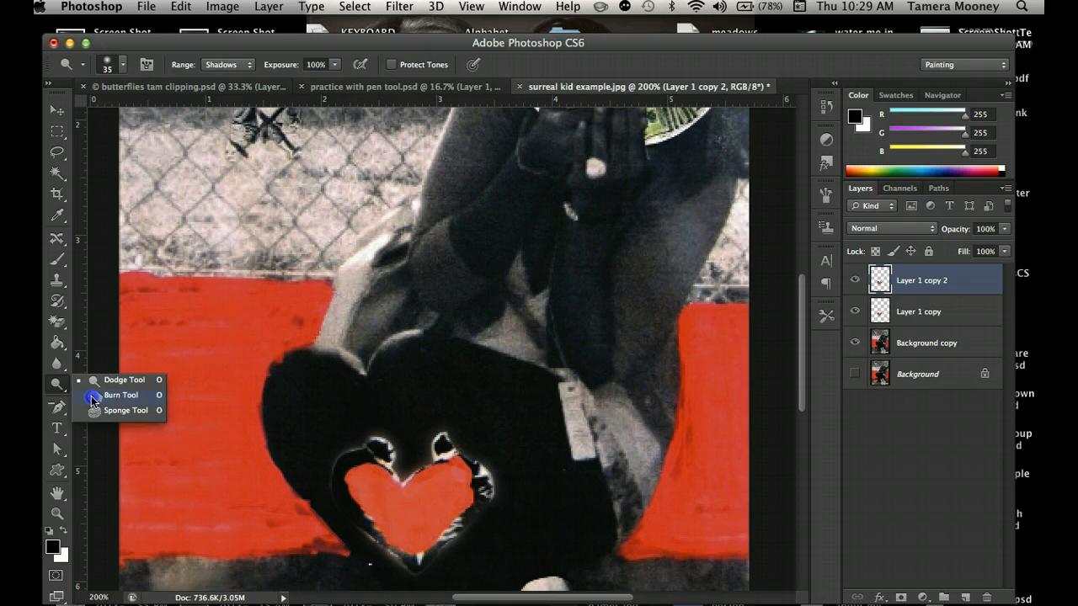
left_click(92, 399)
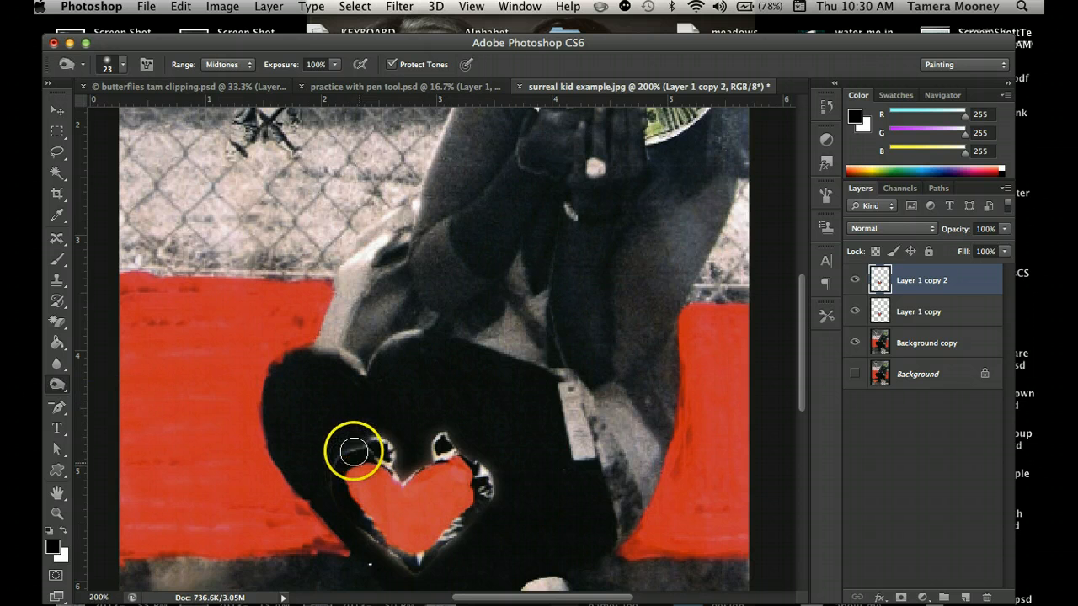
mouse_move(353, 452)
left_mouse_down()
mouse_move(337, 464)
mouse_move(362, 528)
mouse_move(388, 551)
mouse_move(363, 534)
mouse_move(404, 565)
left_mouse_up()
left_click_drag(469, 458, 483, 501)
mouse_move(433, 458)
left_mouse_down()
mouse_move(398, 482)
mouse_move(373, 440)
left_mouse_up()
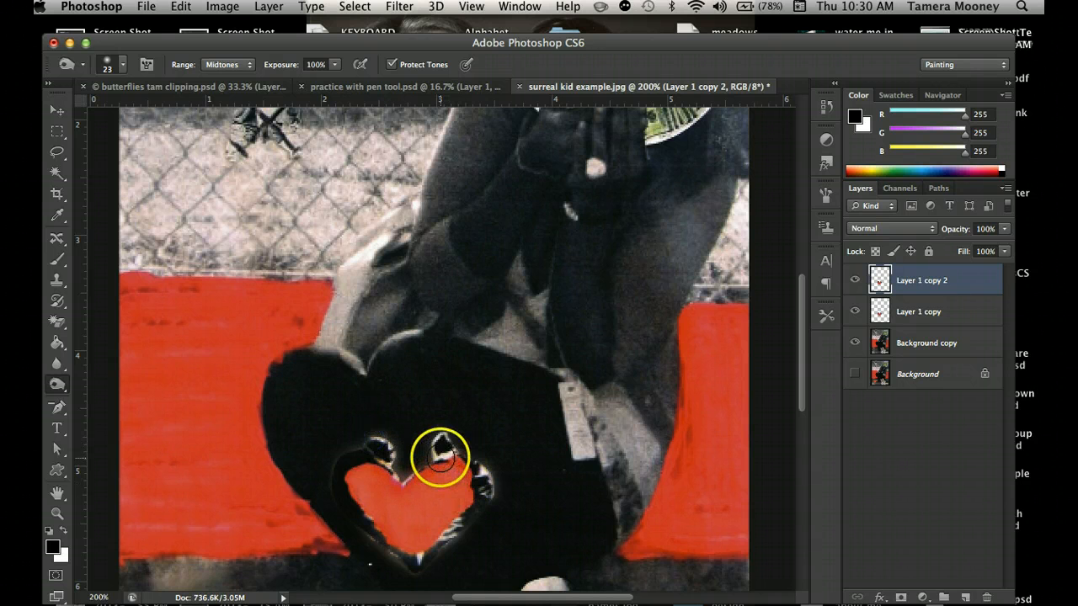
mouse_move(440, 455)
left_mouse_down()
mouse_move(445, 447)
mouse_move(458, 474)
mouse_move(481, 481)
mouse_move(414, 563)
left_mouse_up()
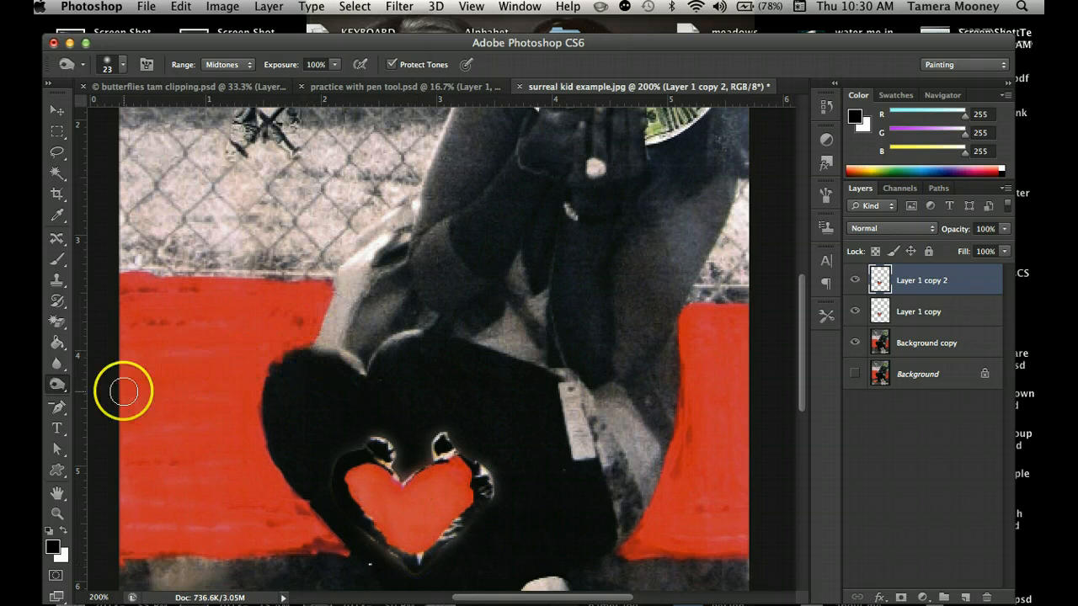
- Try the Dodge tool on the edges of the hands and heart, using the Shadows range at 100% exposure
left_click(57, 385)
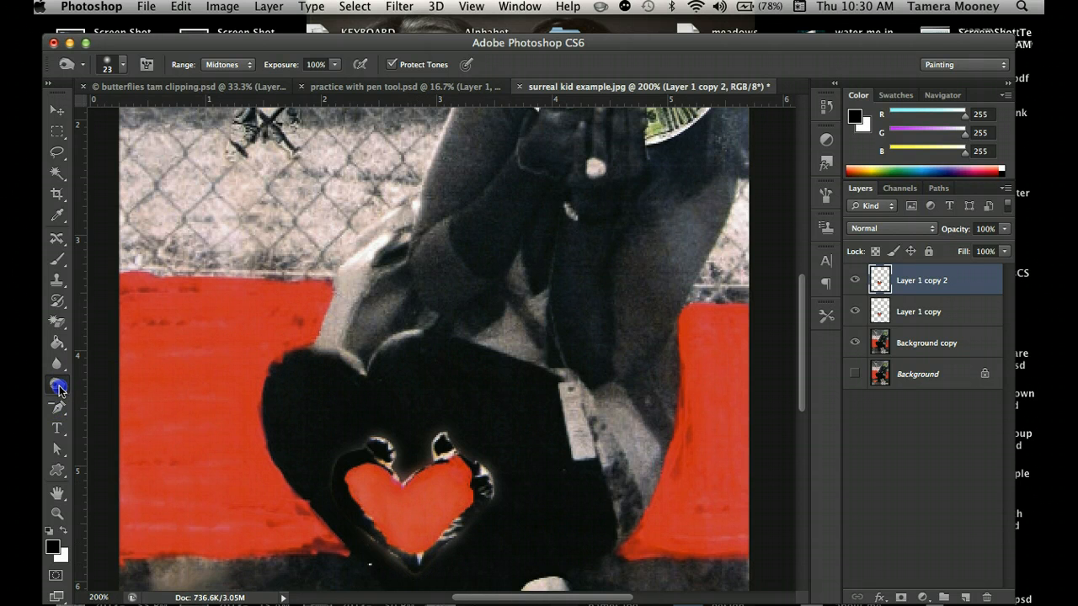
left_click(96, 378)
left_click(373, 505)
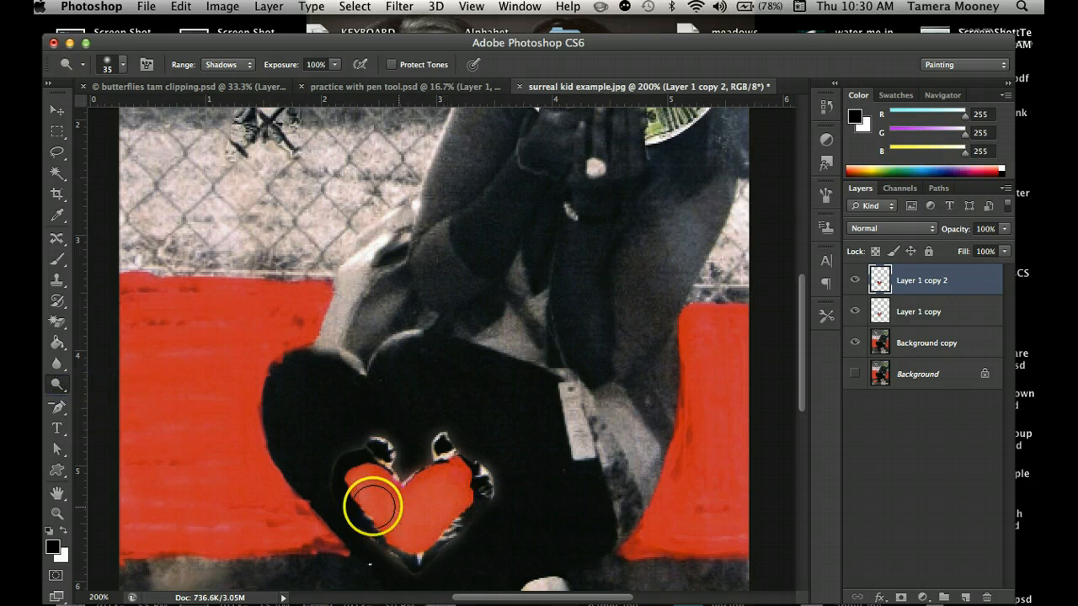
mouse_move(372, 505)
left_mouse_down()
mouse_move(349, 491)
mouse_move(353, 460)
mouse_move(359, 509)
left_mouse_up()
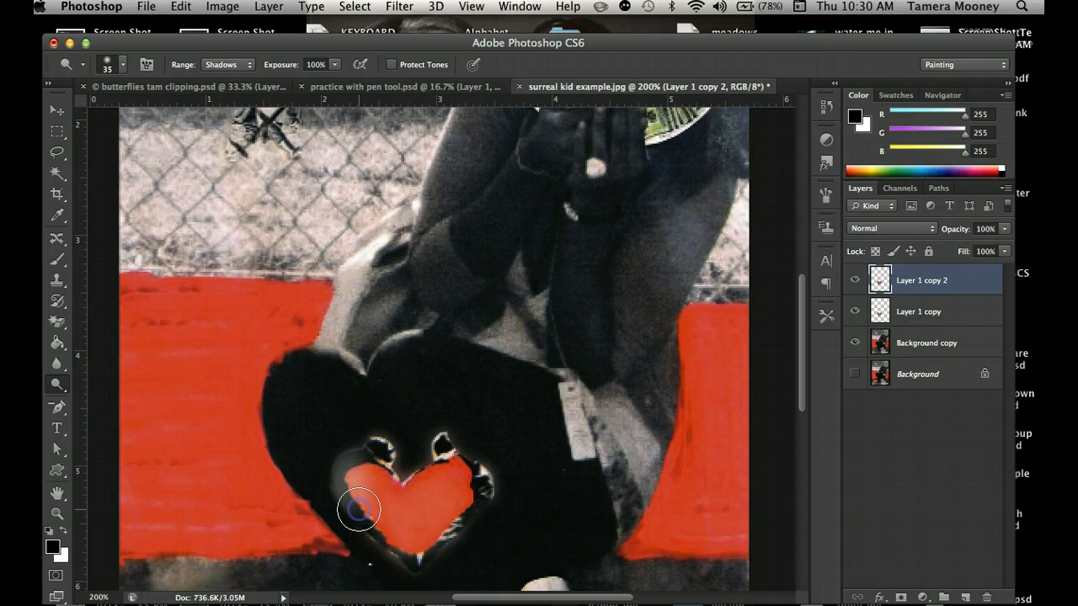
left_click(436, 551)
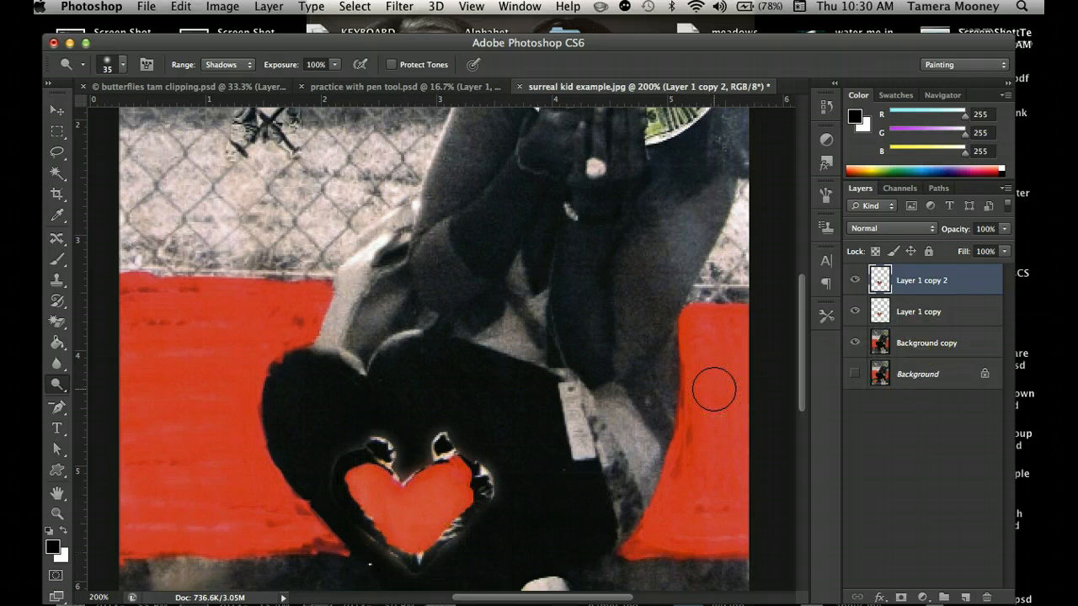
- Add a Drop Shadow effect to Layer 1 copy 2 and show its settings
key("super+minus")
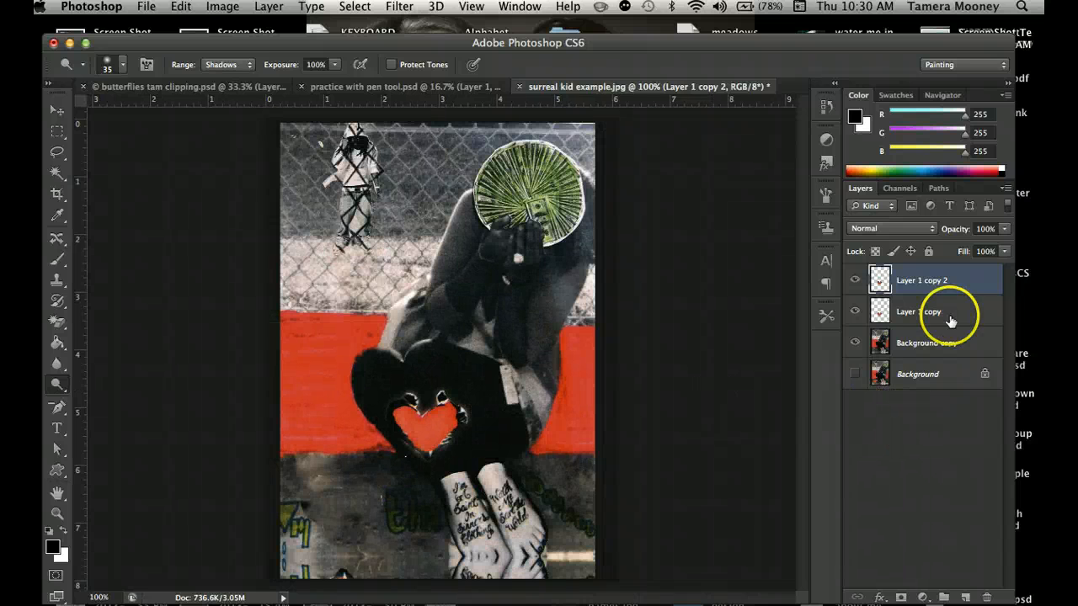
right_click(907, 285)
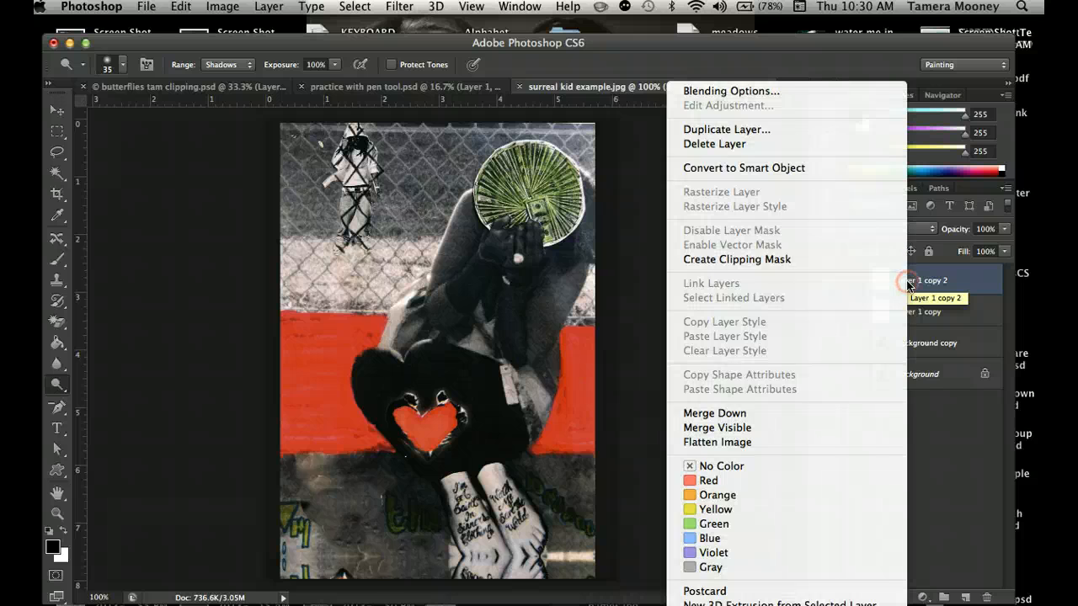
left_click(754, 95)
left_click(593, 112)
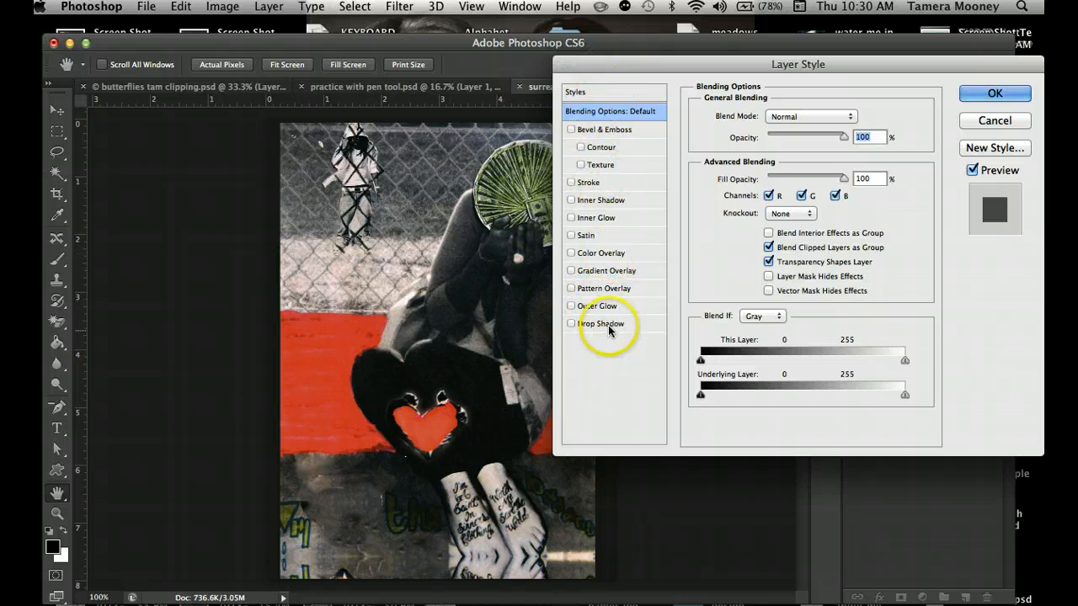
left_click(573, 324)
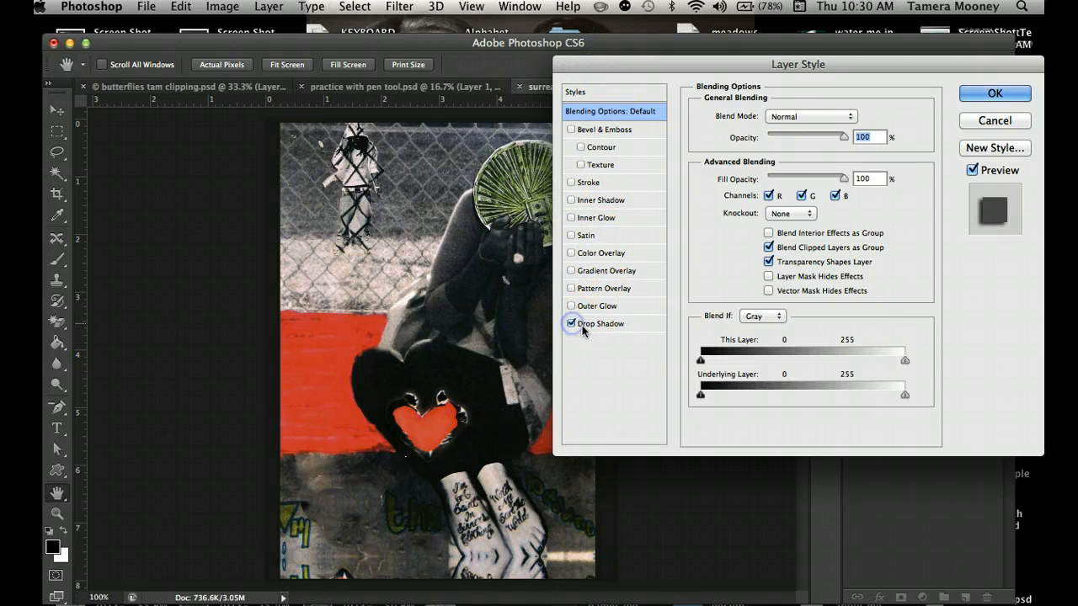
left_click(591, 322)
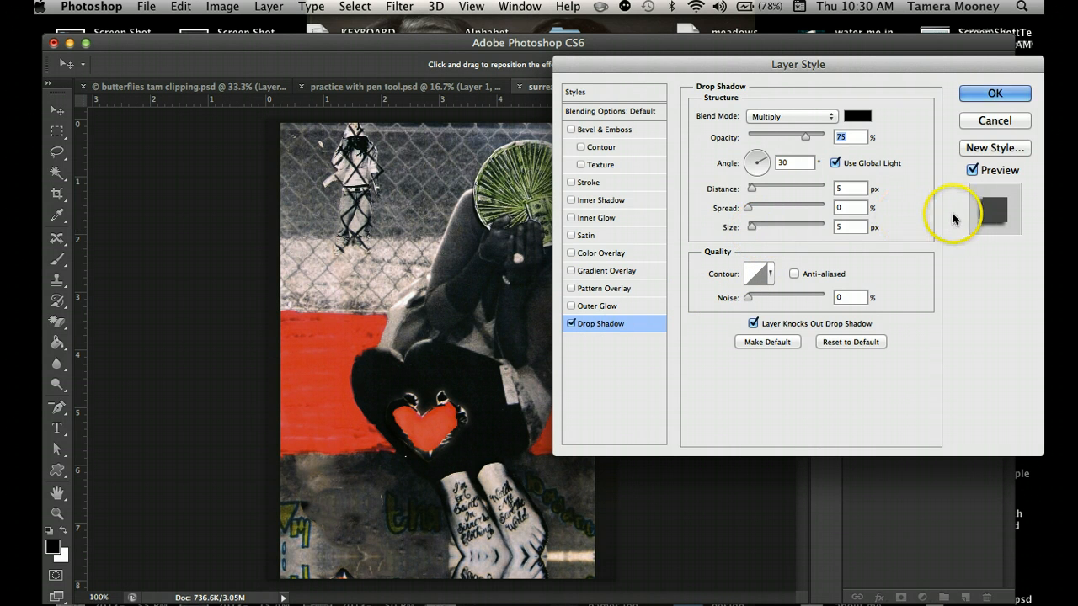
- Set the drop shadow's distance to 39 px, spread to 42% and light angle to 143°
left_click_drag(753, 189, 780, 208)
left_click_drag(758, 162, 757, 163)
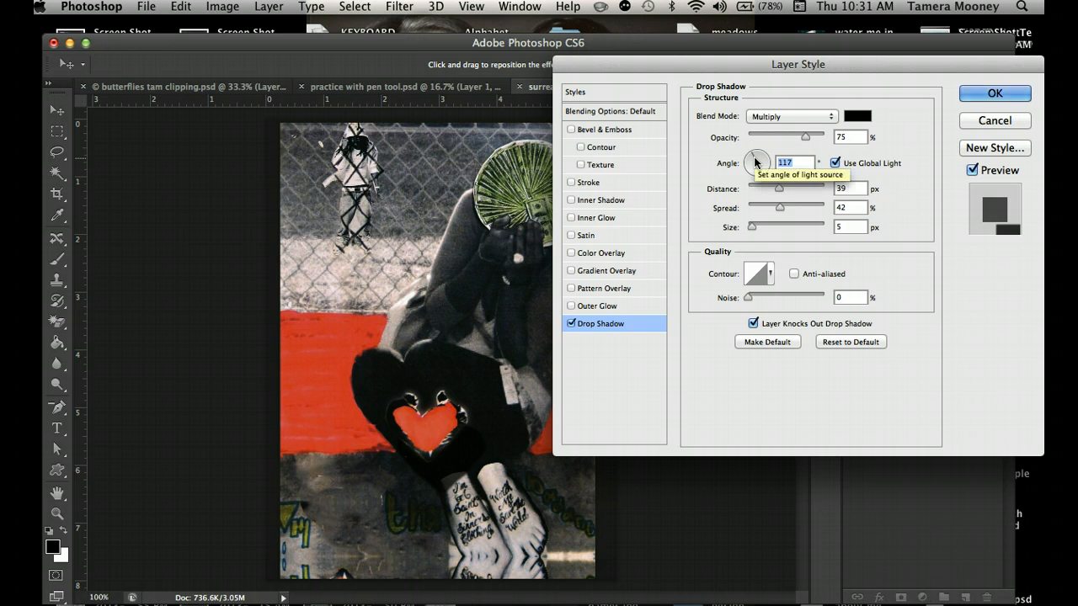
left_click(754, 161)
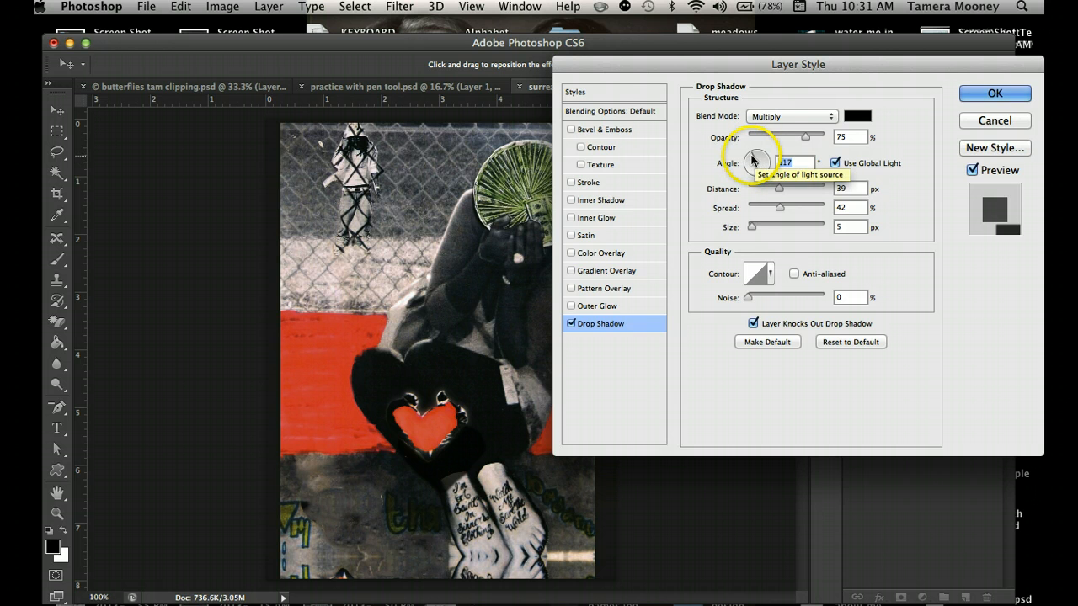
left_click_drag(754, 158, 751, 161)
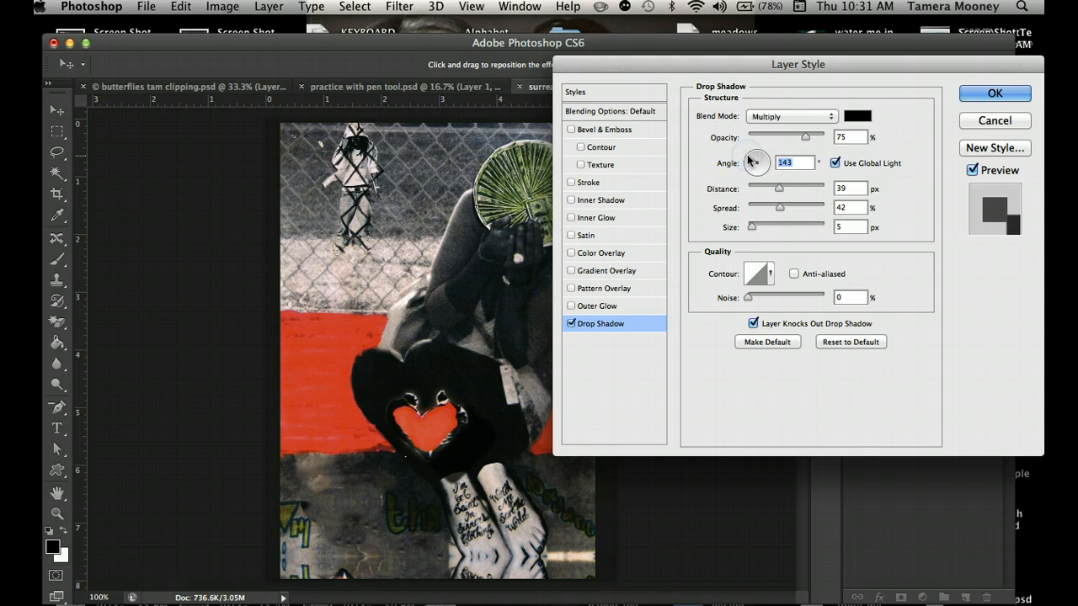
- Adjust the drop shadow to a distance of 164 px, an angle of 130°, a spread of 21% and a size of 8 px
left_click_drag(780, 194, 813, 190)
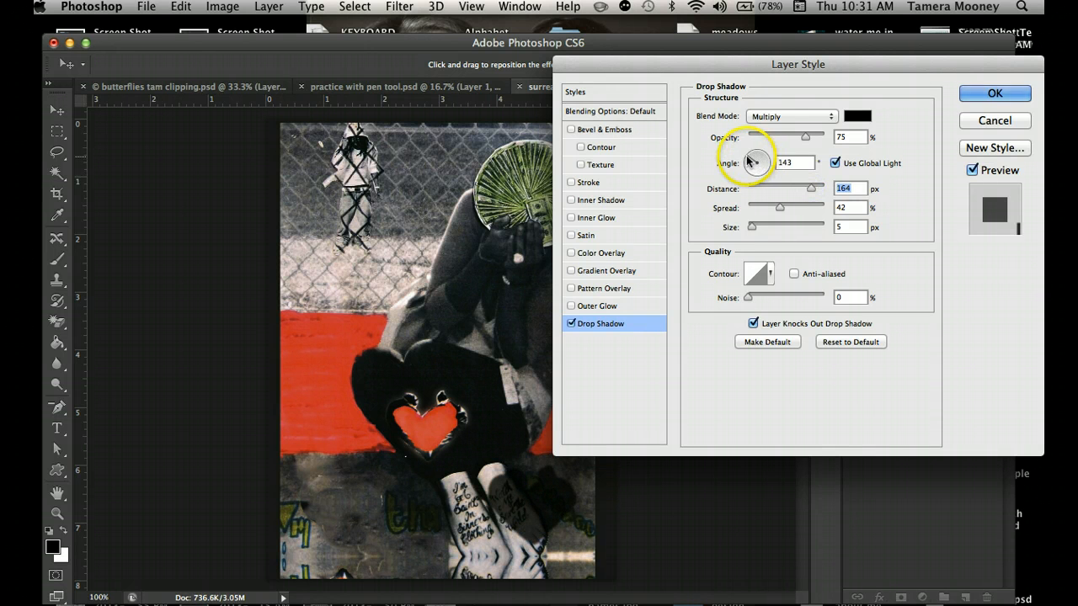
left_click_drag(749, 162, 750, 160)
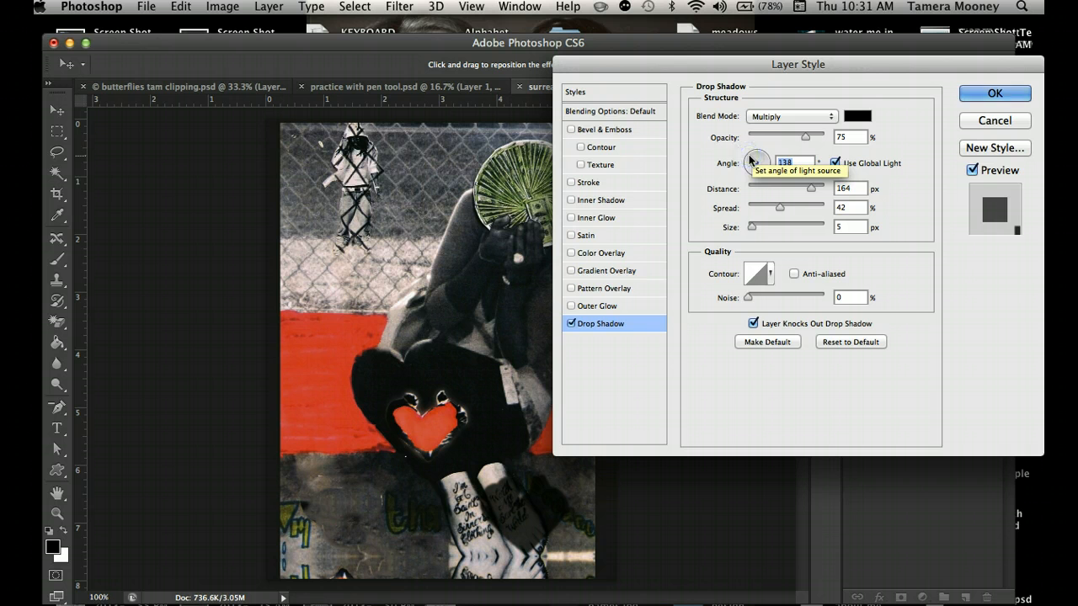
left_click(800, 164)
left_click_drag(800, 164, 771, 168)
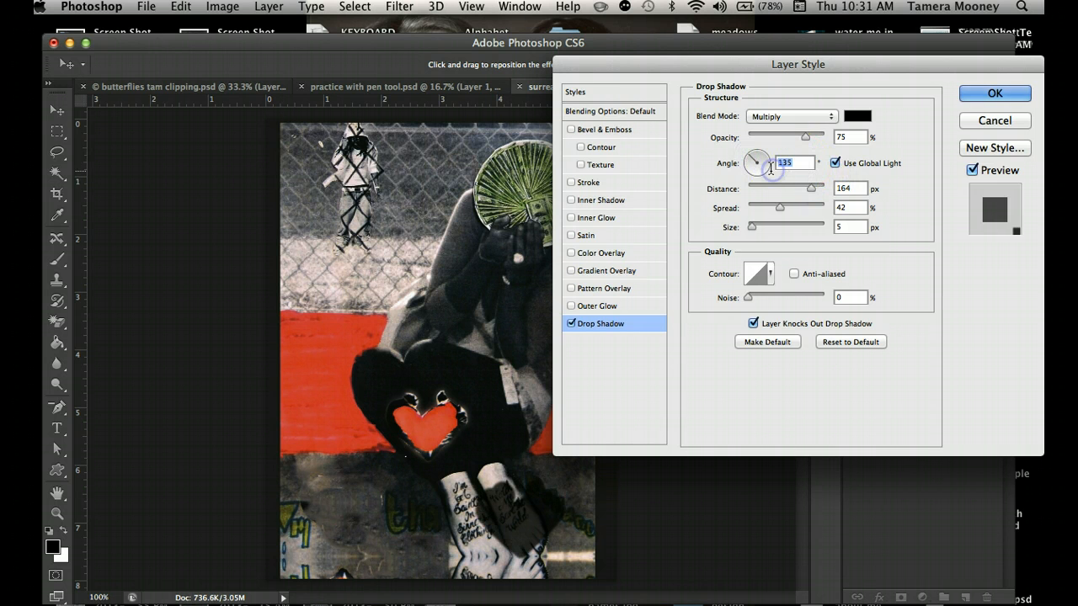
type("13")
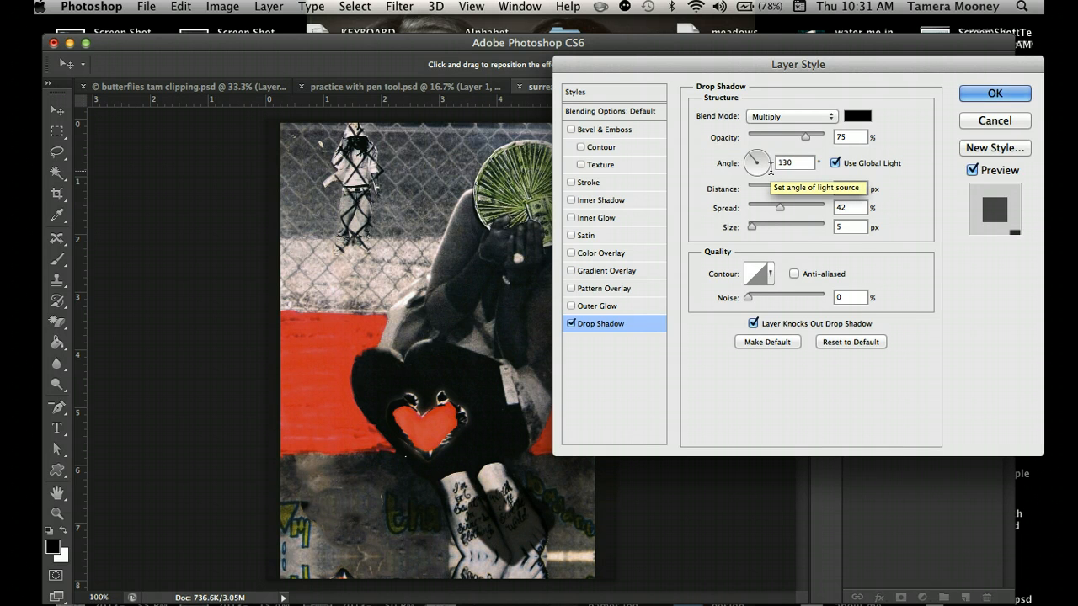
left_click_drag(750, 228, 768, 212)
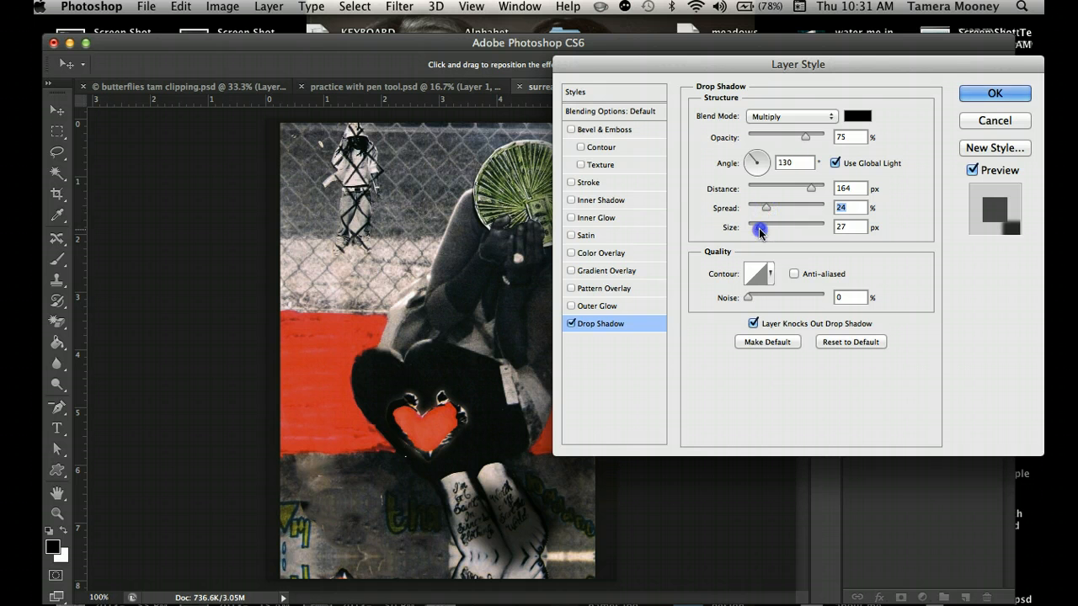
left_click_drag(761, 233, 764, 210)
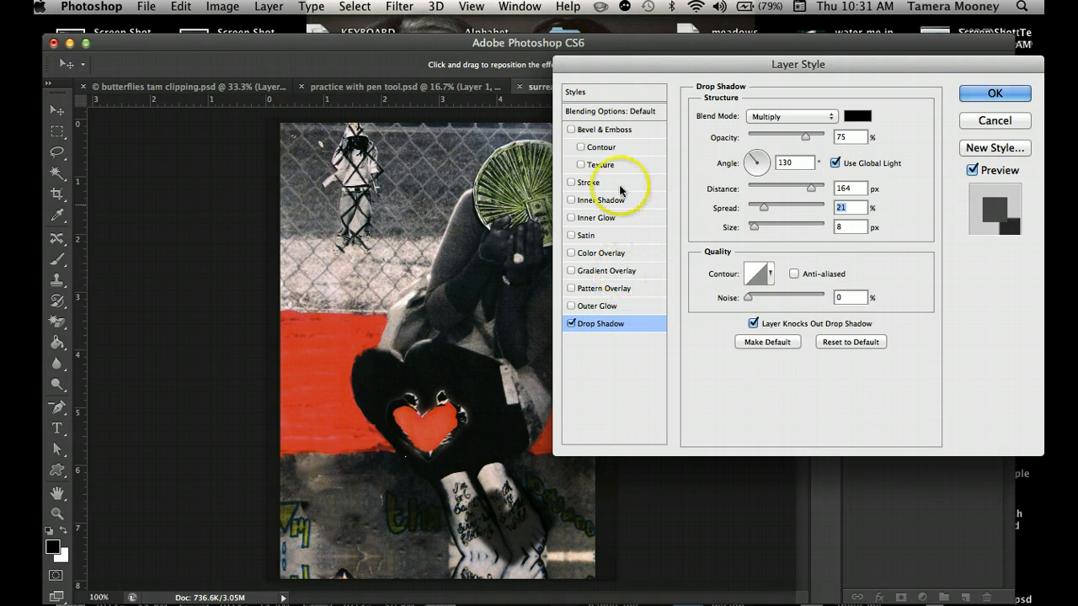
- Try a Bevel & Emboss effect with Contour on the layer, and briefly test its Texture option
left_click(571, 129)
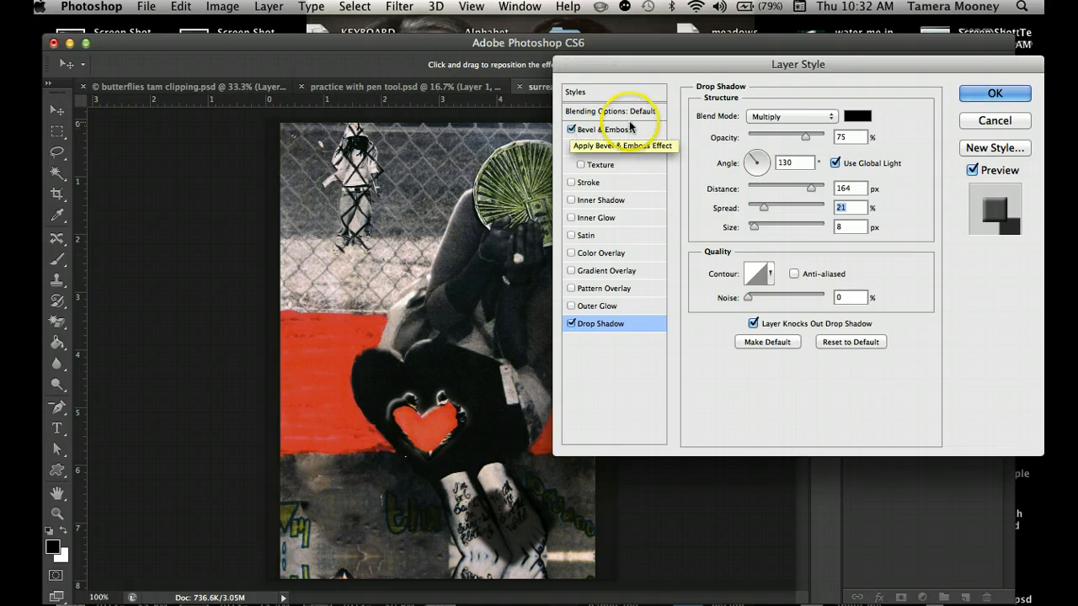
left_click(599, 130)
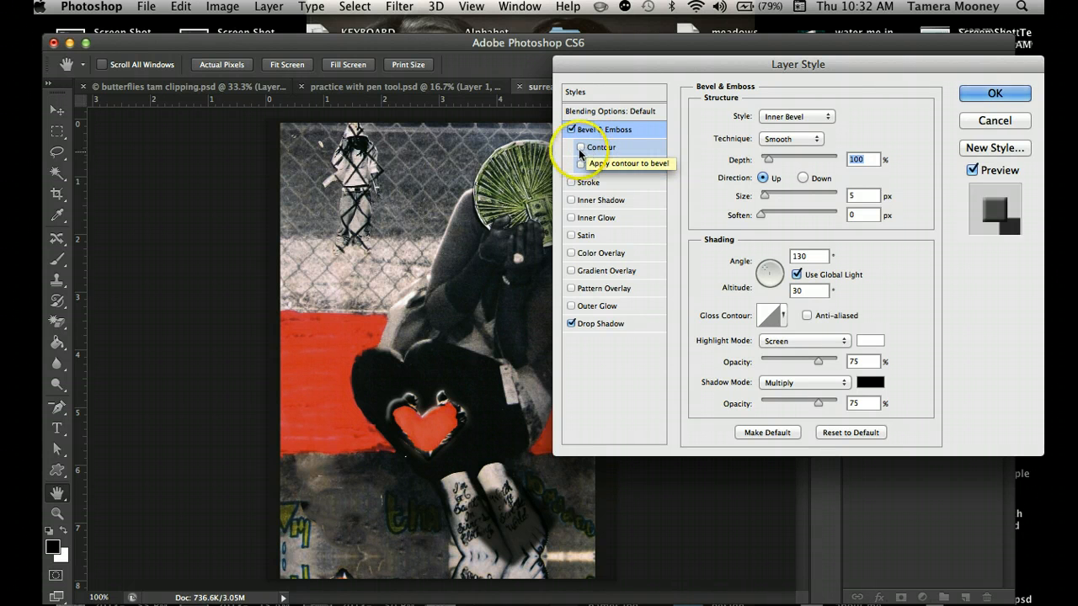
left_click(580, 149)
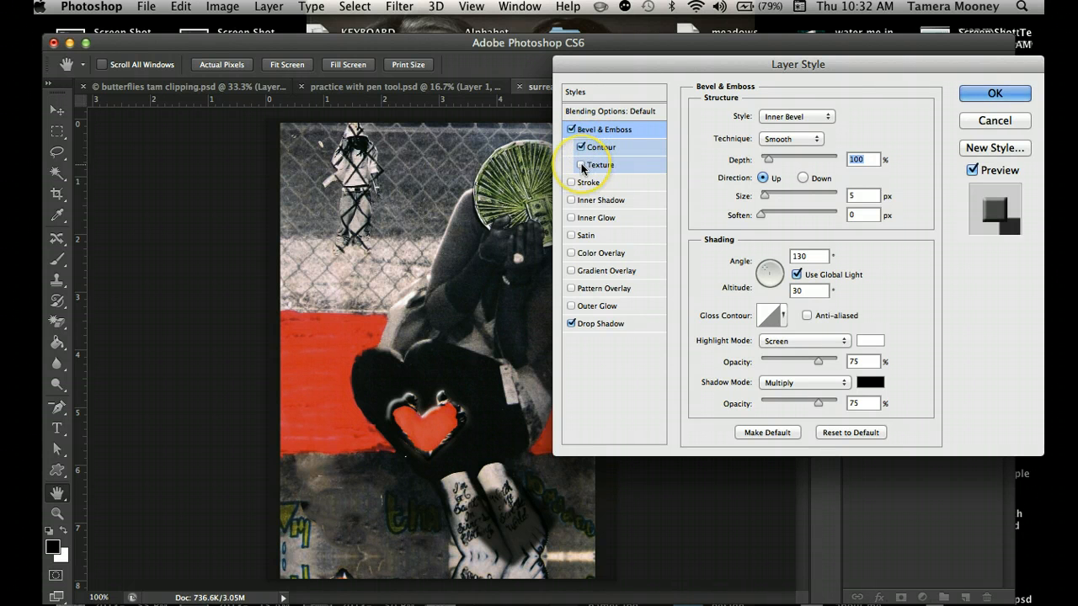
left_click(581, 167)
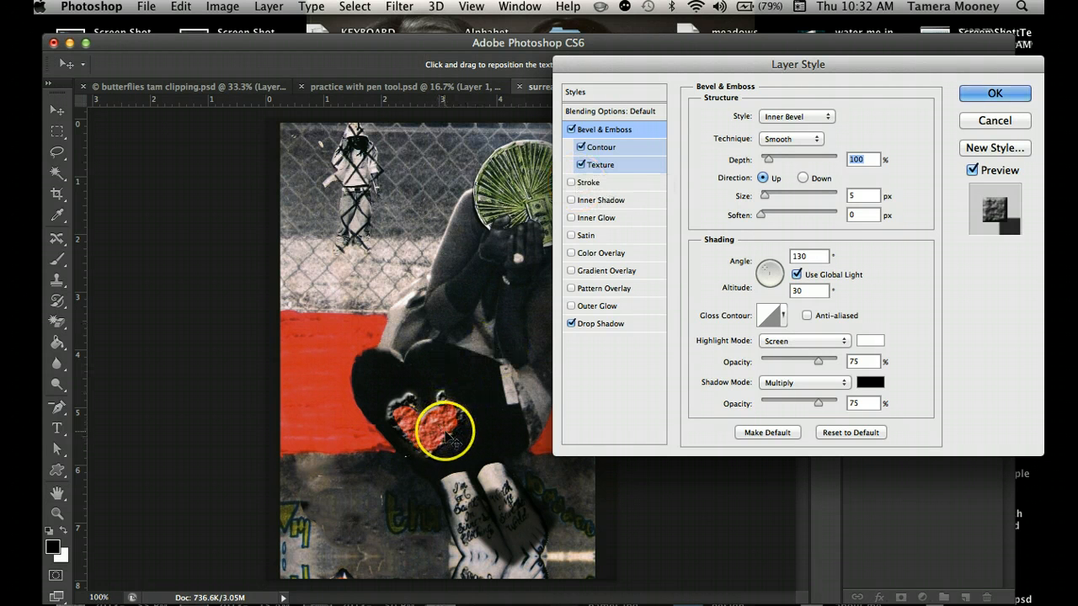
left_click(580, 166)
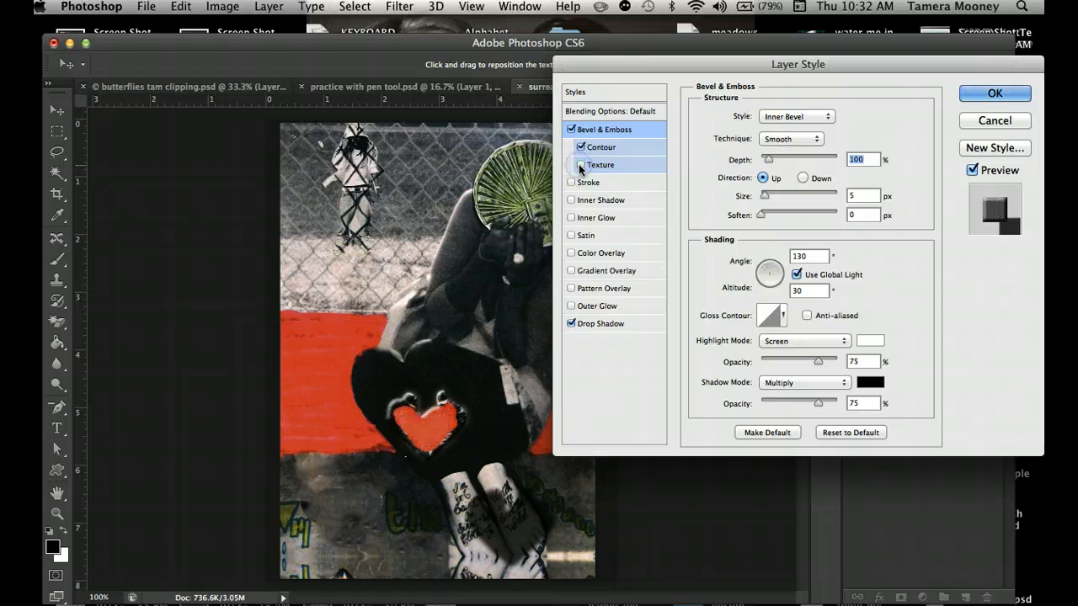
- Try a Stroke effect around the cut-out and set its color to pale pink (#deb3b3)
left_click(571, 182)
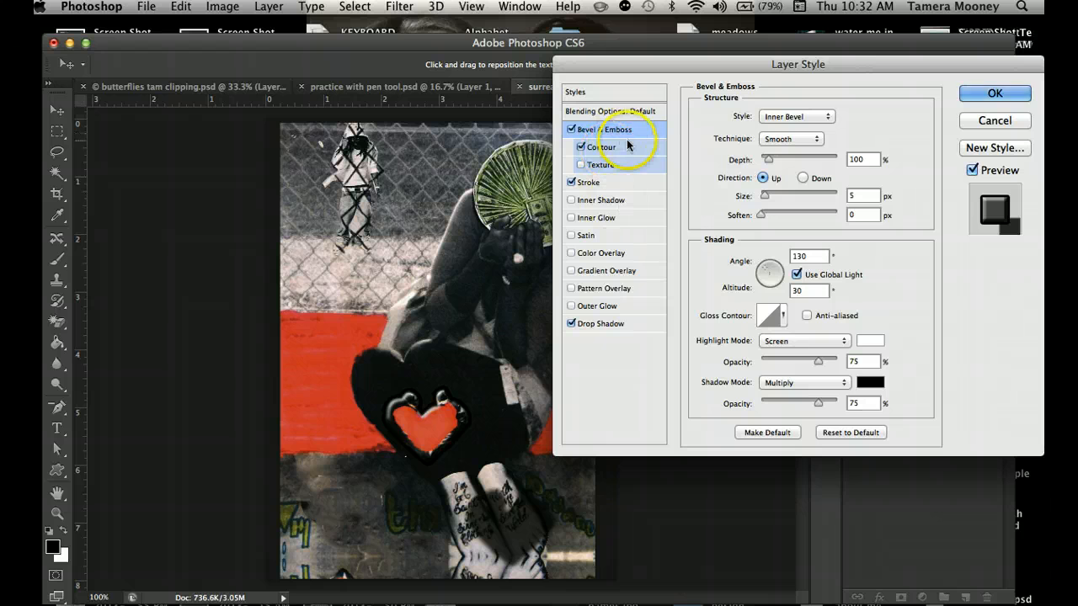
left_click(591, 182)
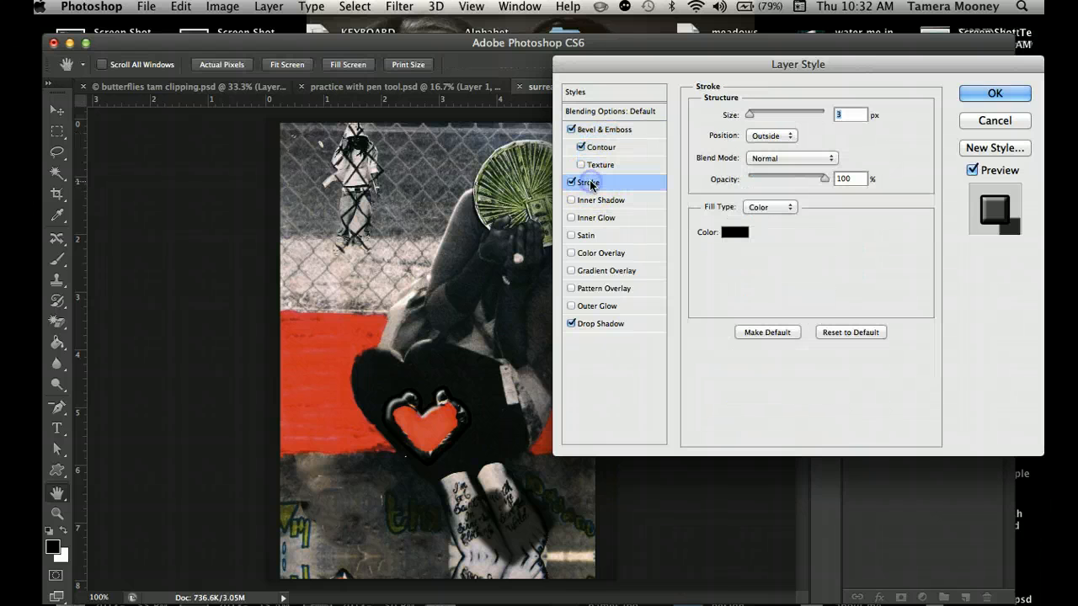
left_click(734, 234)
left_click_drag(424, 222, 357, 176)
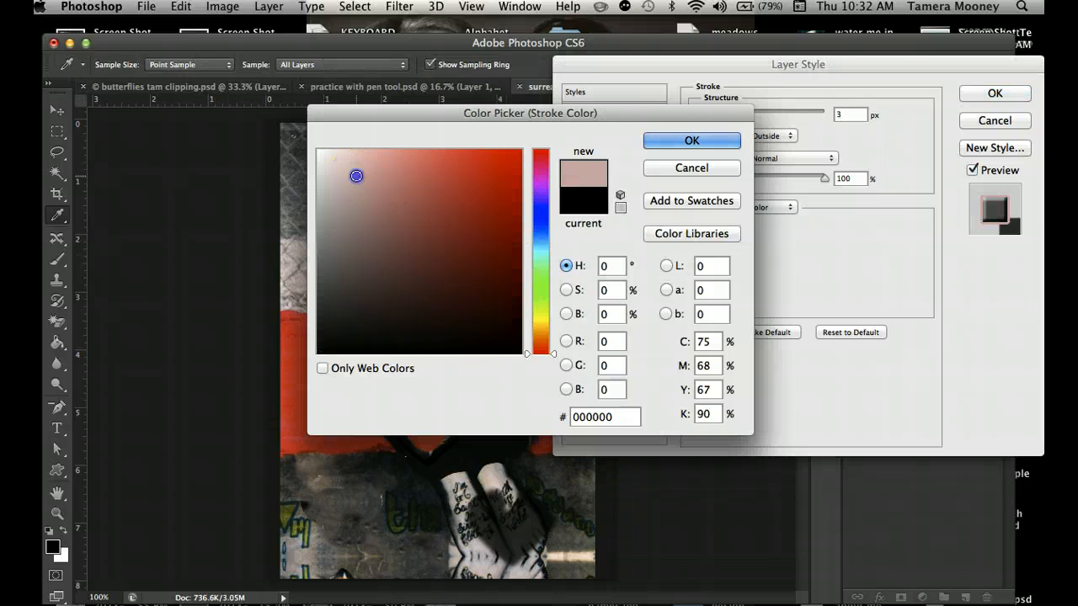
left_click(713, 140)
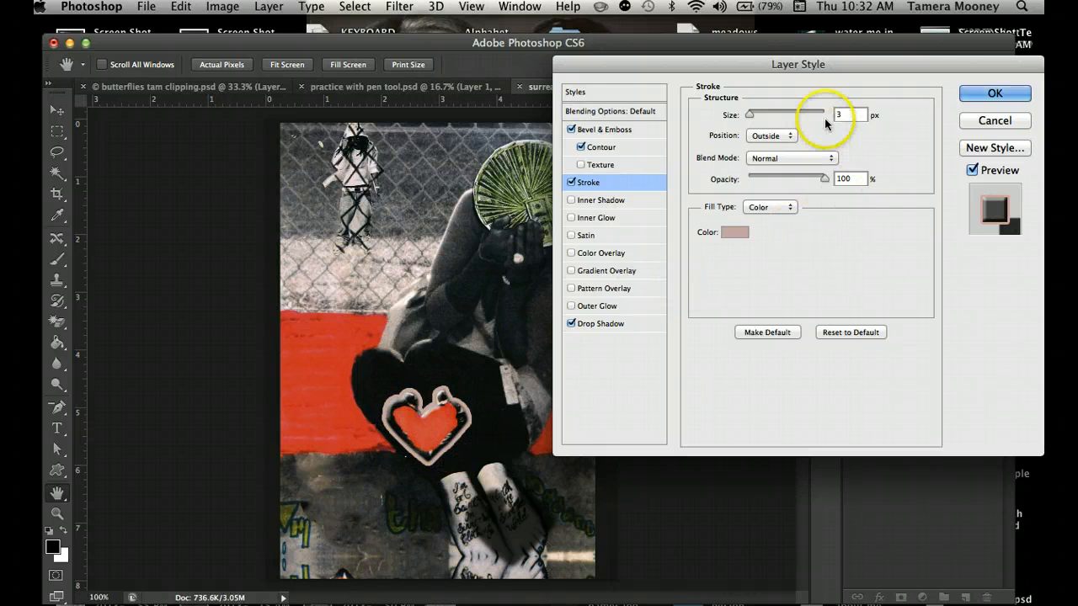
- Change the stroke color to a pale yellow and lower the stroke's opacity to 8%
left_click(734, 232)
left_click(539, 318)
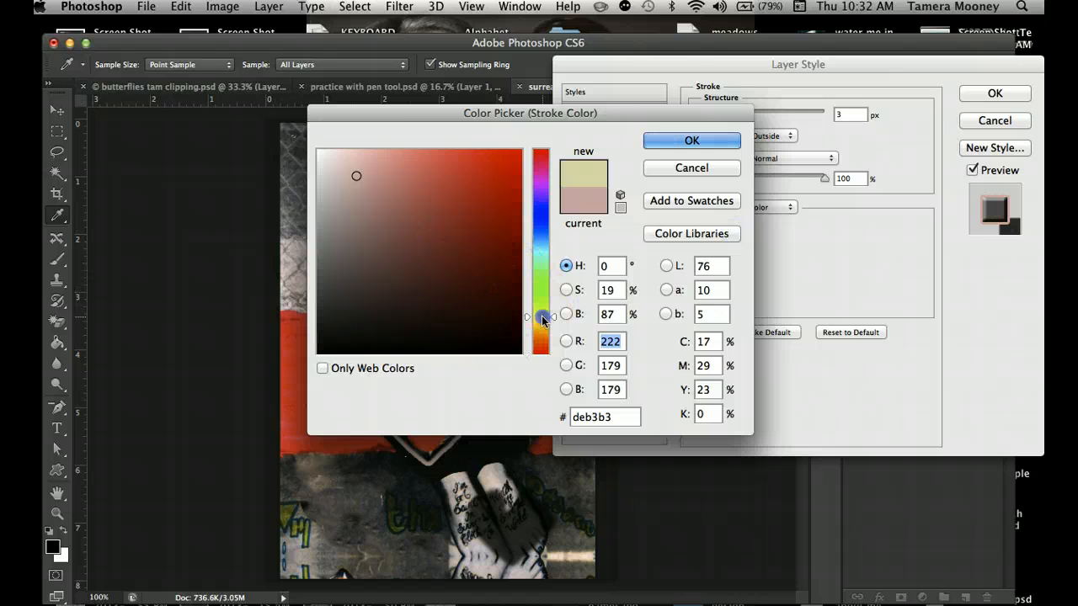
left_click(669, 140)
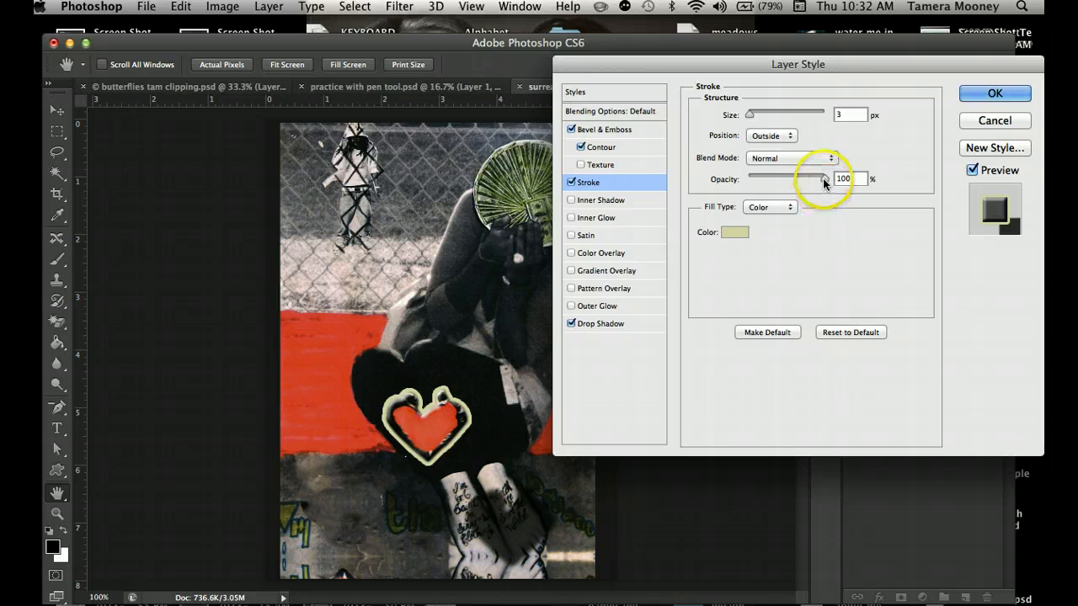
left_click_drag(825, 181, 755, 189)
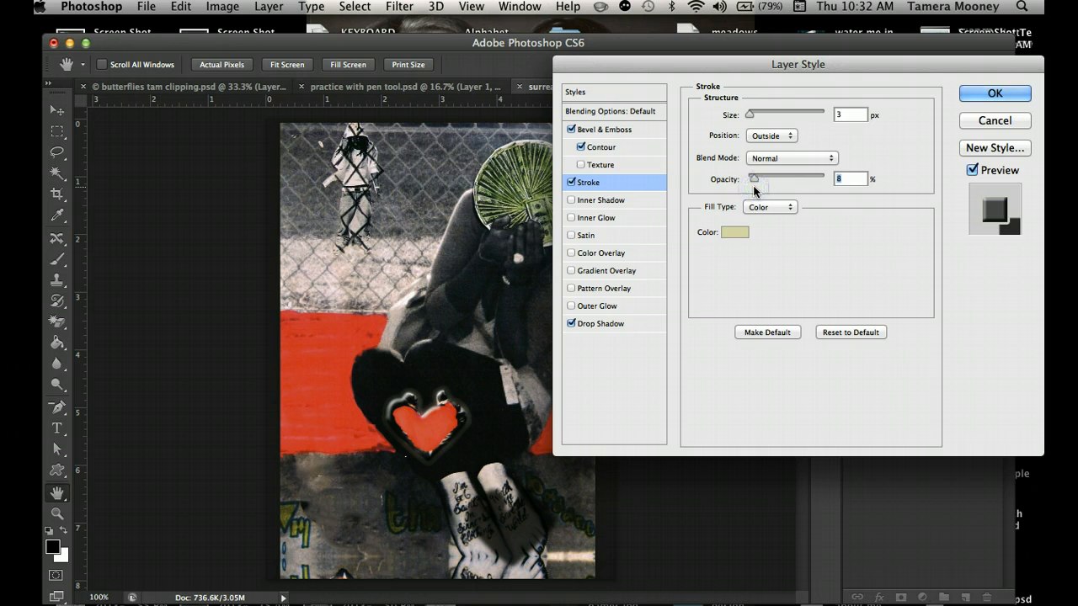
- Turn off the Stroke, Contour and Bevel & Emboss effects in the layer style
left_click(570, 183)
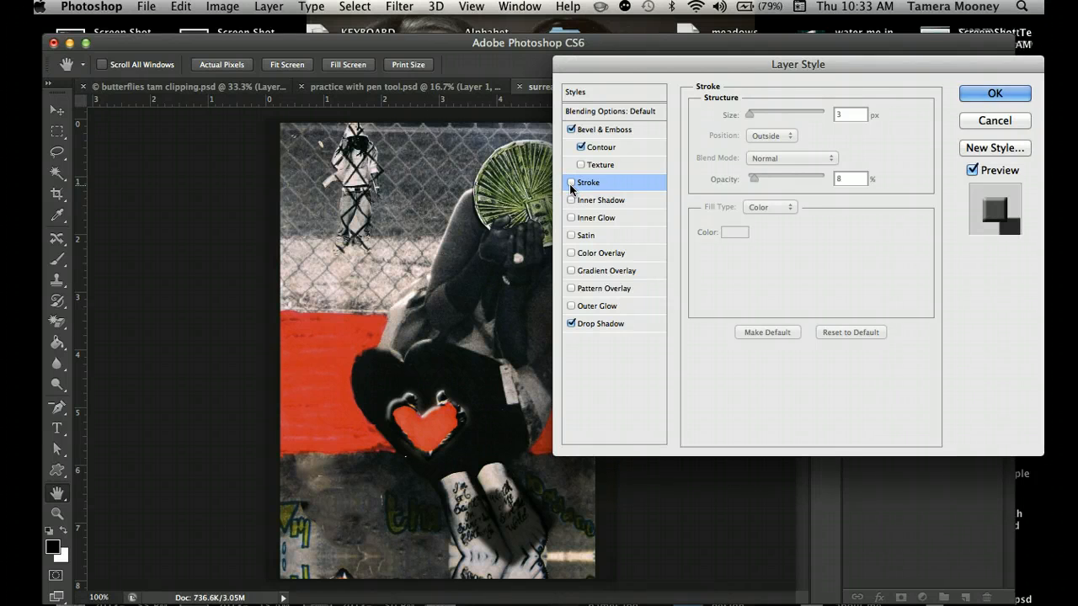
left_click(580, 149)
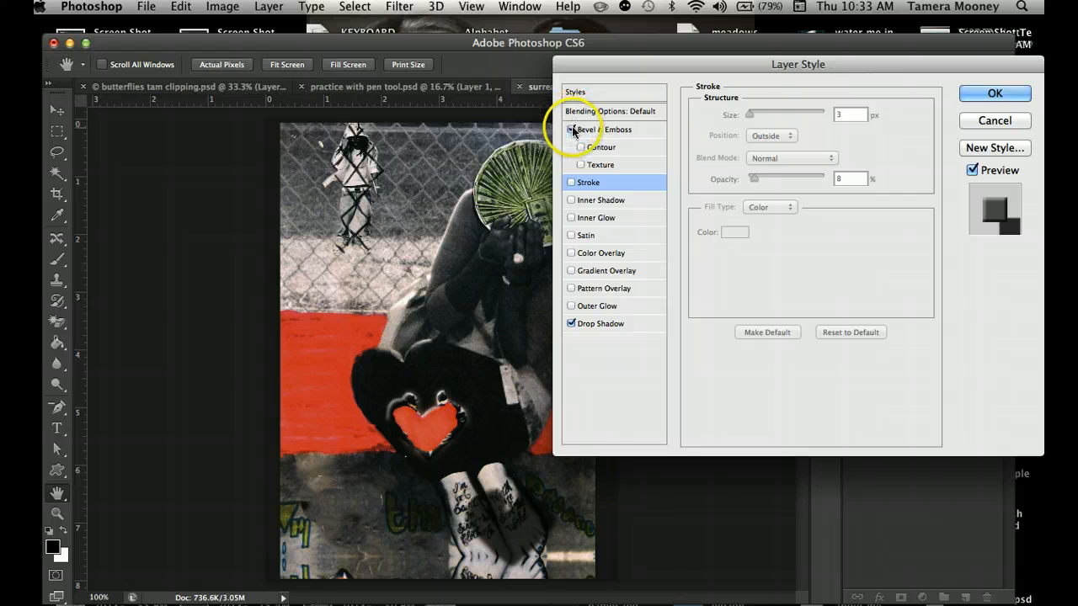
left_click(572, 129)
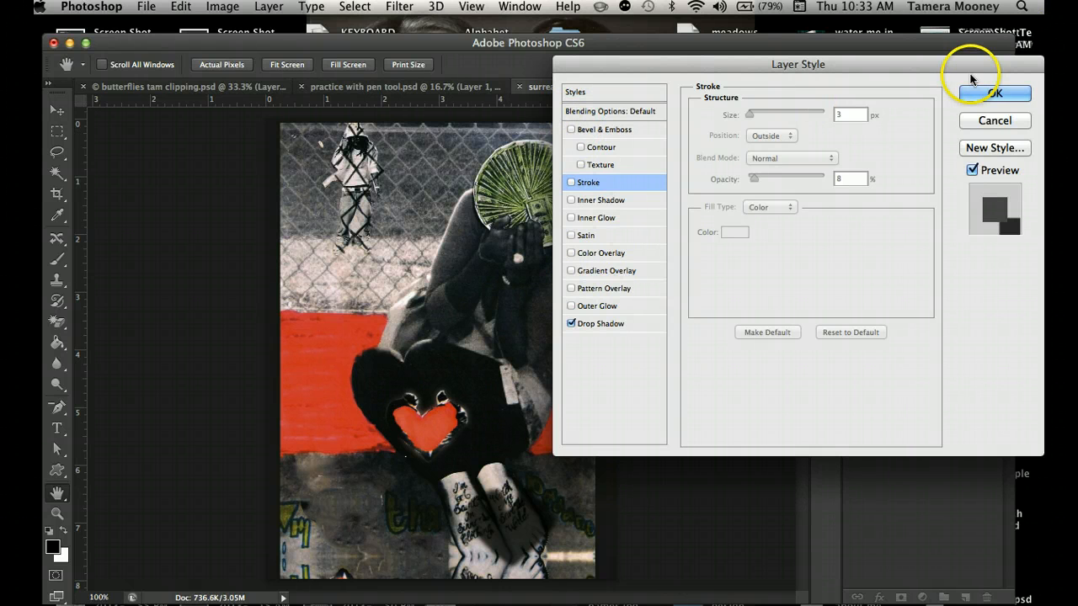
- Refine the drop shadow to 5% noise, 0 px size, 7% spread and 124 px distance, and apply the layer style
left_click(600, 324)
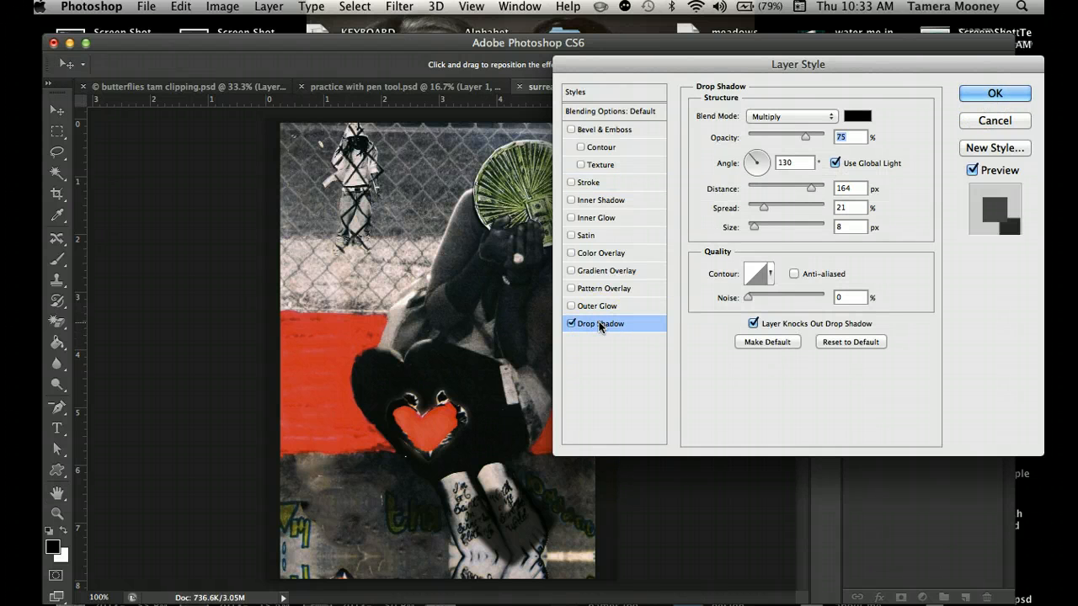
left_click(641, 510)
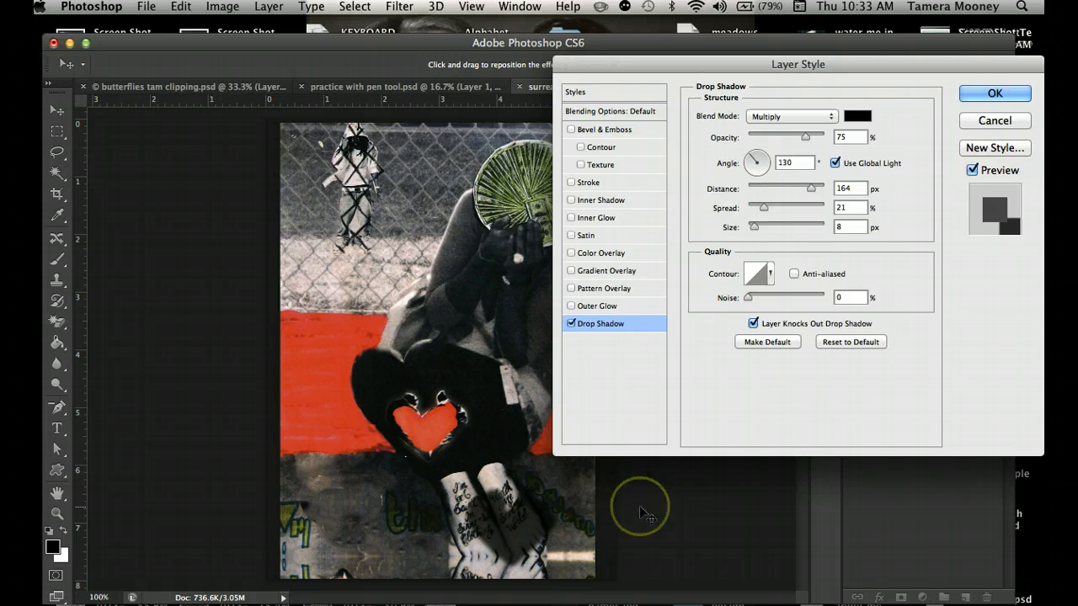
key("super+equal")
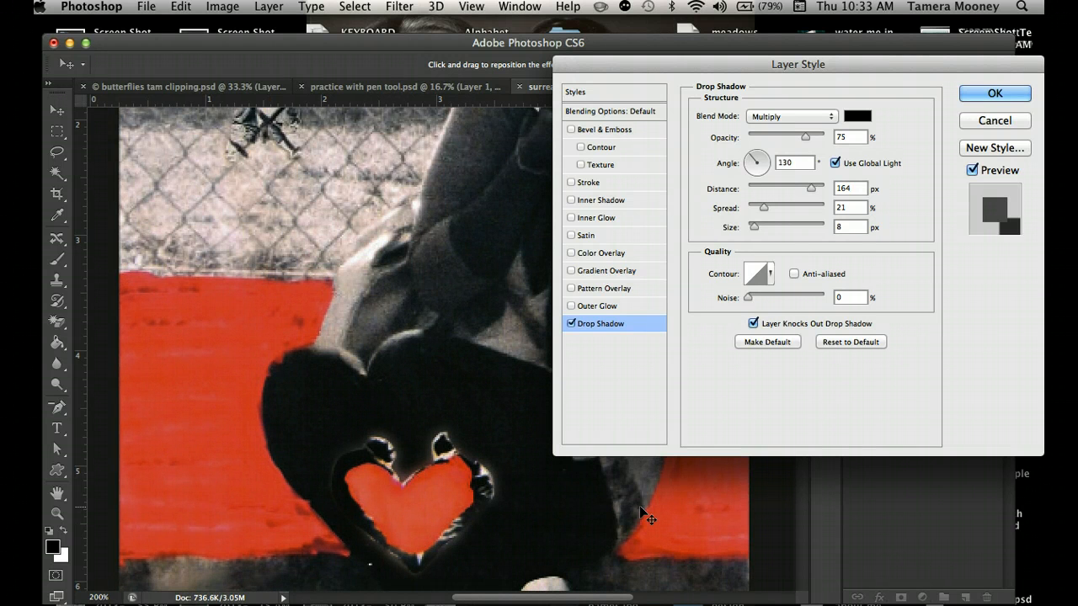
scroll(640, 509, "down", 10)
scroll(640, 509, "right", 2)
scroll(642, 512, "right", 4)
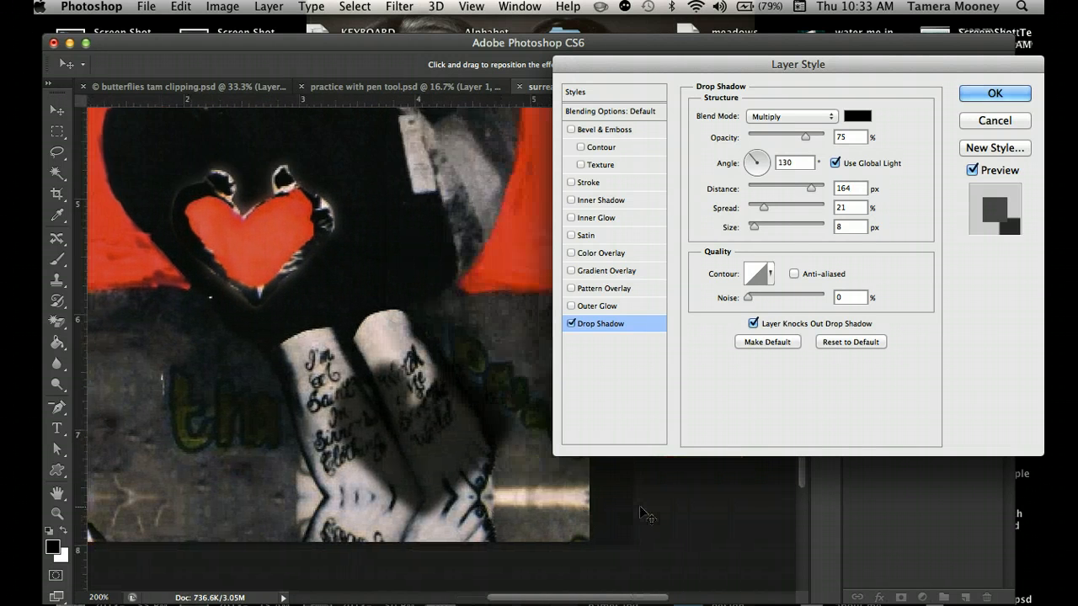
scroll(642, 512, "right", 1)
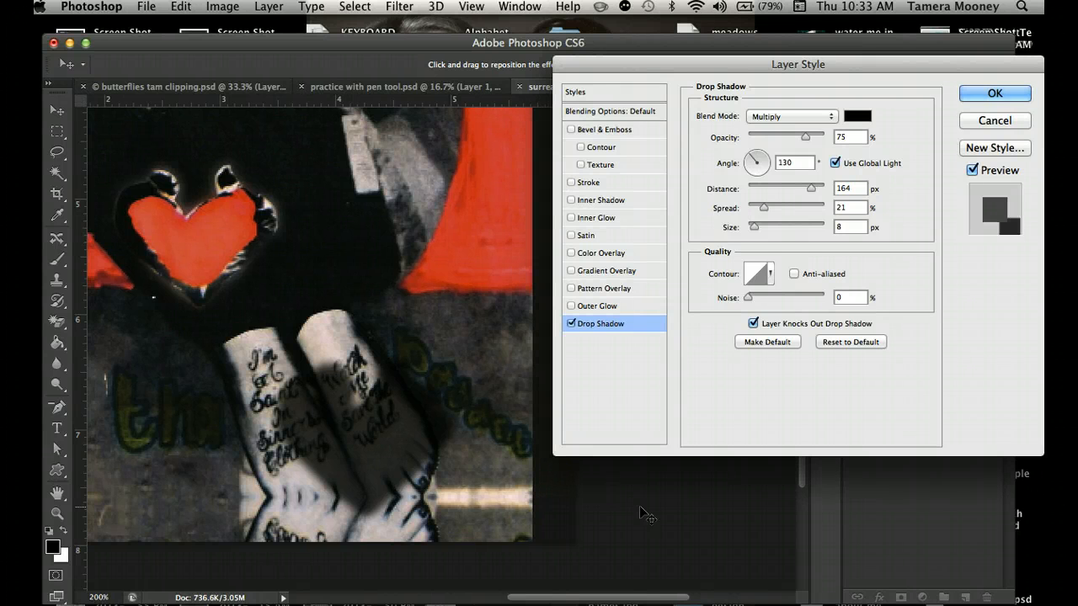
mouse_move(748, 297)
left_mouse_down()
mouse_move(777, 299)
mouse_move(750, 298)
left_mouse_up()
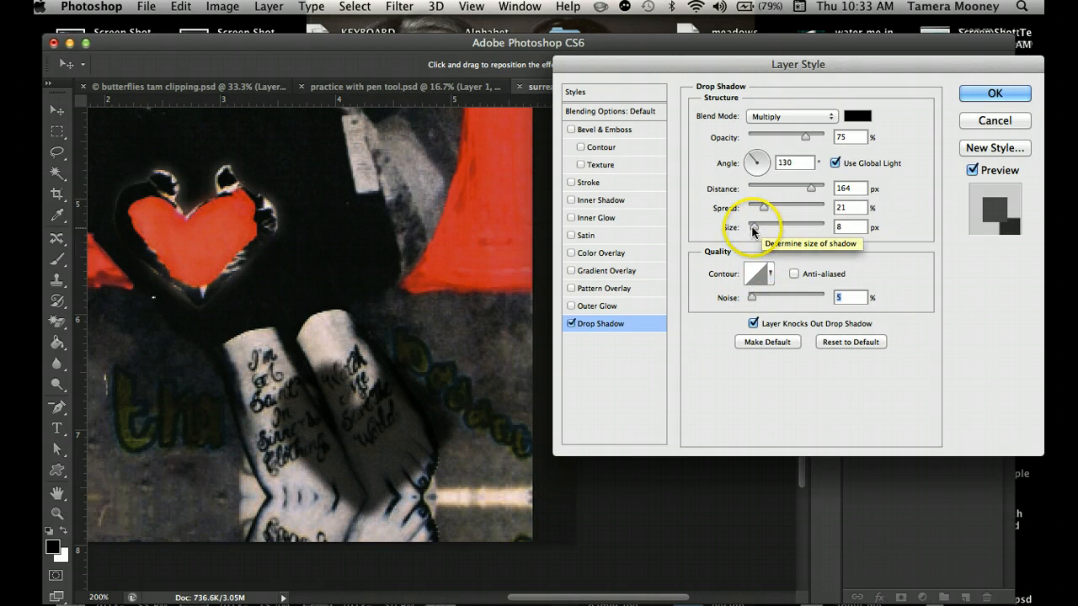
mouse_move(754, 232)
left_mouse_down()
mouse_move(761, 212)
mouse_move(754, 216)
left_mouse_up()
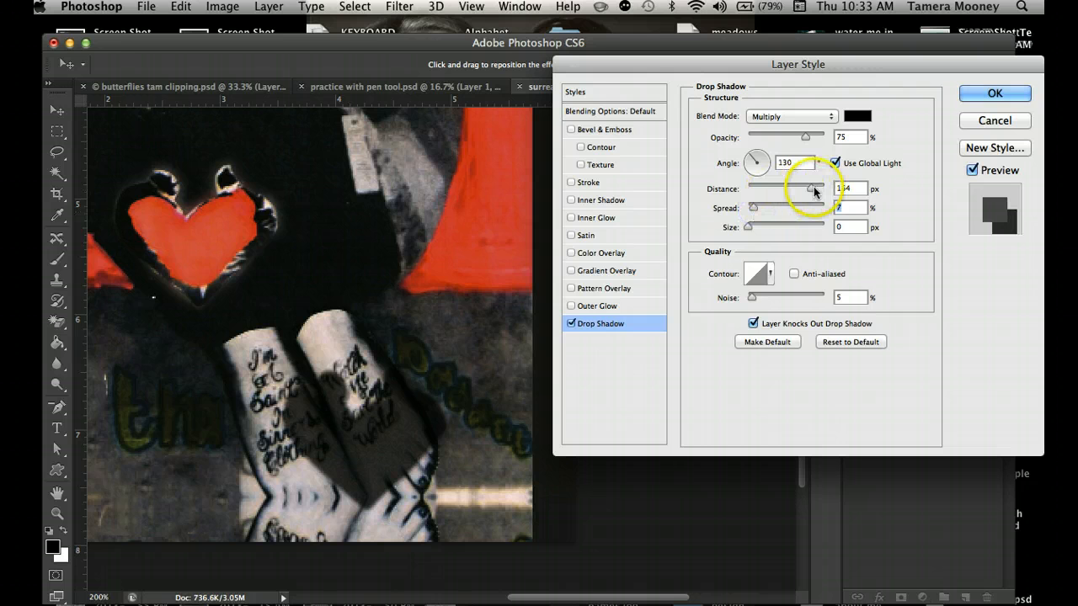
mouse_move(811, 187)
left_mouse_down()
mouse_move(796, 191)
mouse_move(809, 190)
left_mouse_up()
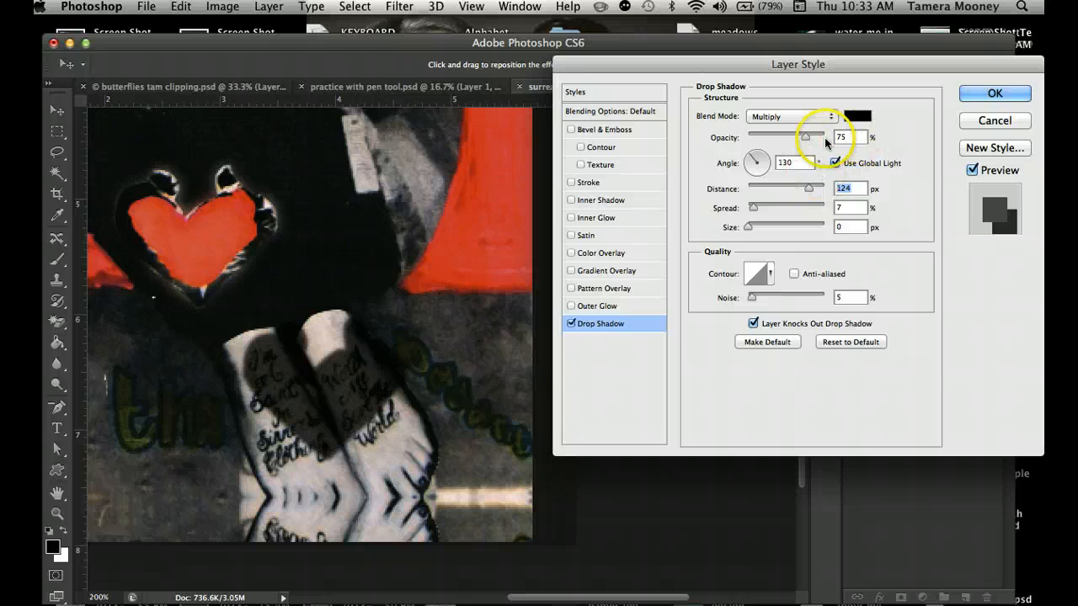
left_click(994, 95)
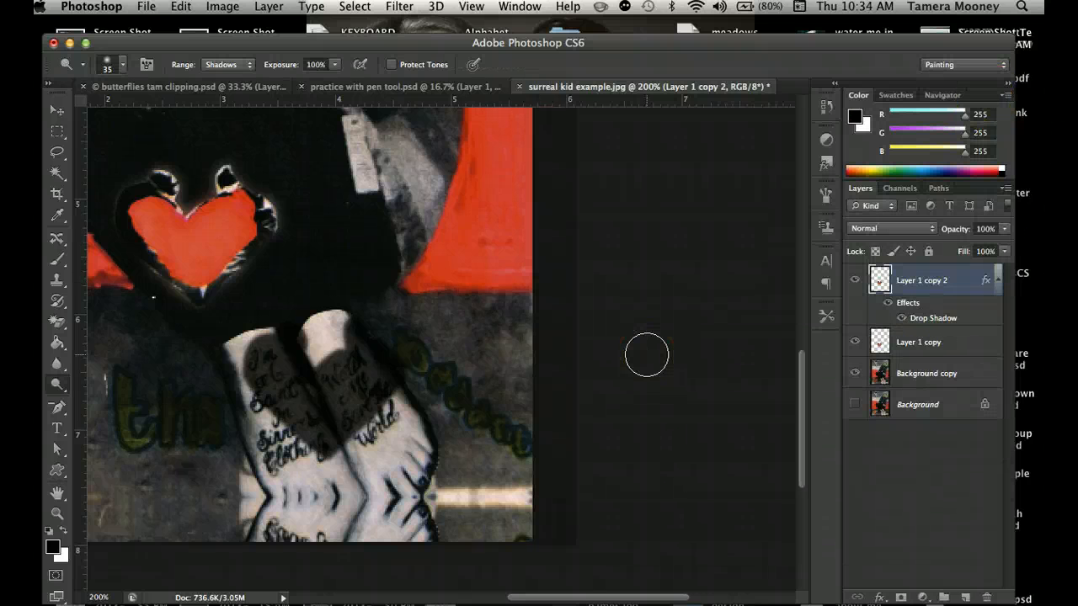
- Toggle the visibility of Layer 1 copy to compare the whole collage with and without it
key("super+minus")
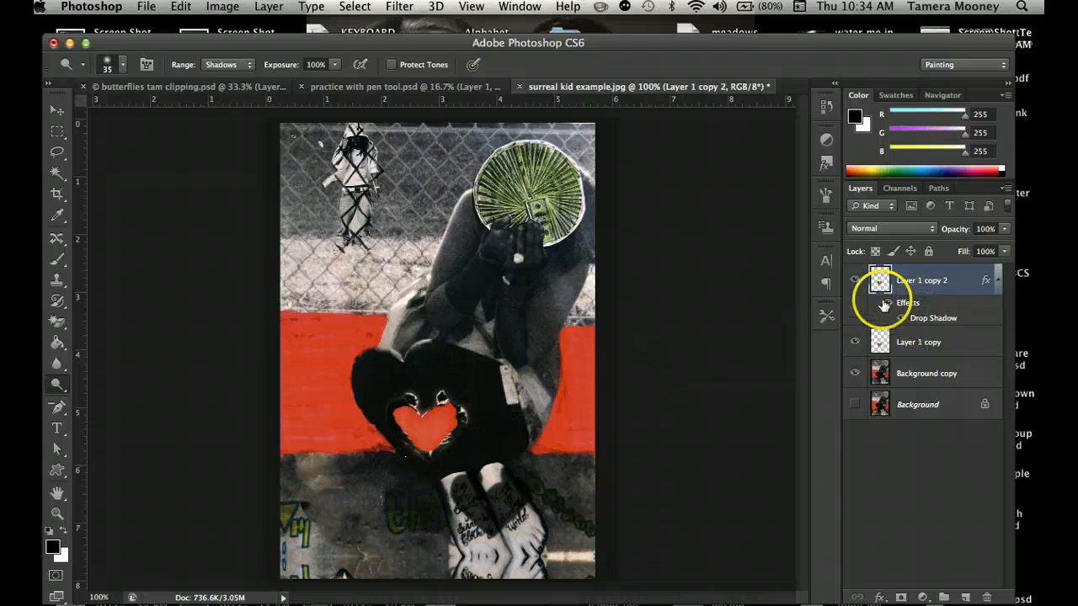
left_click(855, 342)
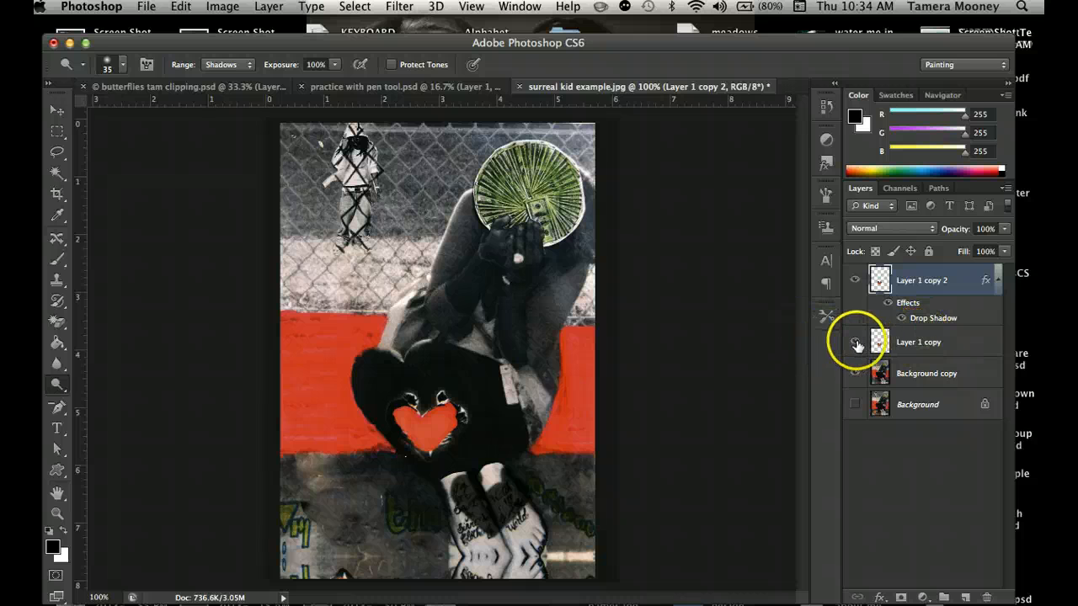
left_click(856, 343)
left_click(857, 344)
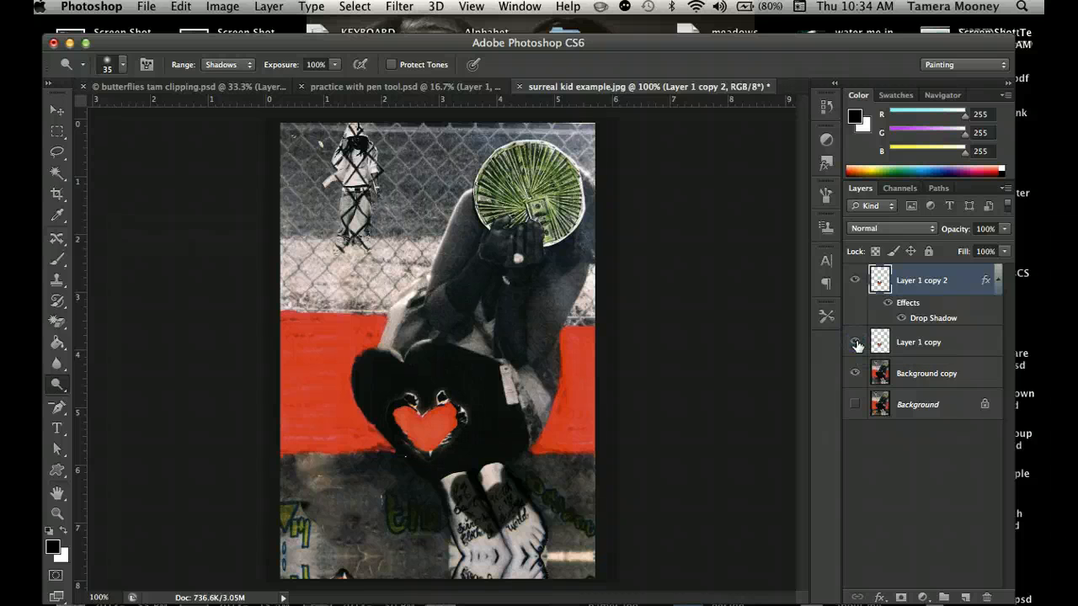
left_click(857, 344)
left_click(857, 344)
left_click_drag(902, 308, 894, 335)
left_click_drag(929, 322, 930, 325)
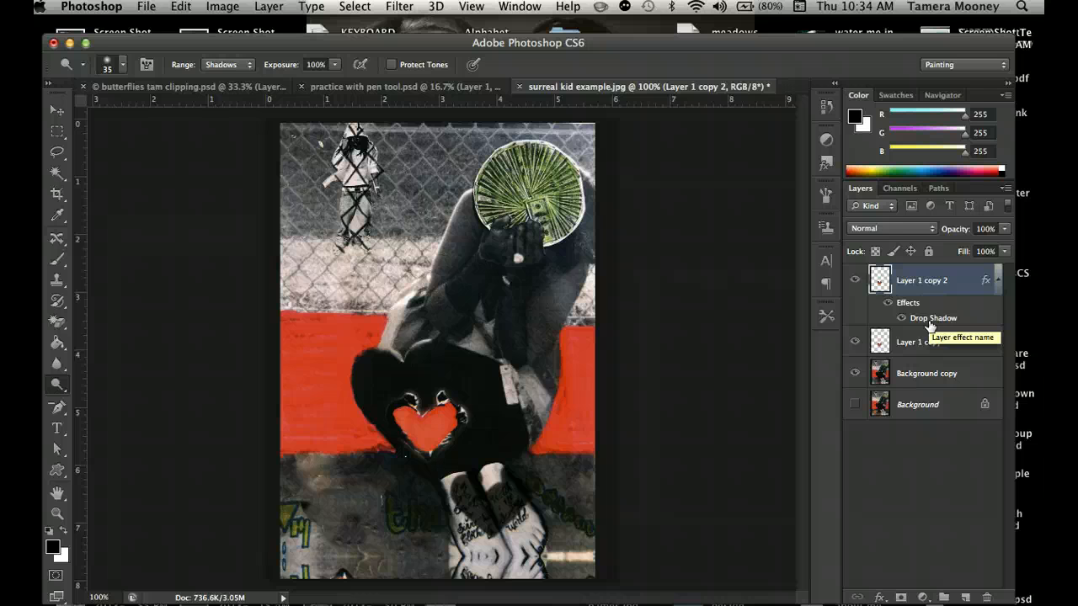
left_click(700, 441)
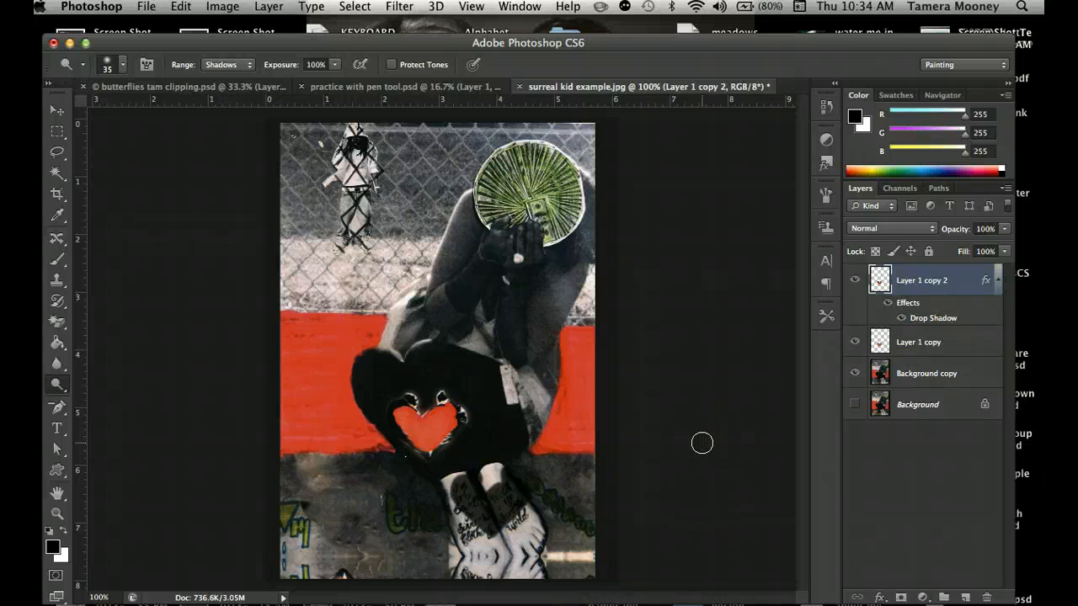